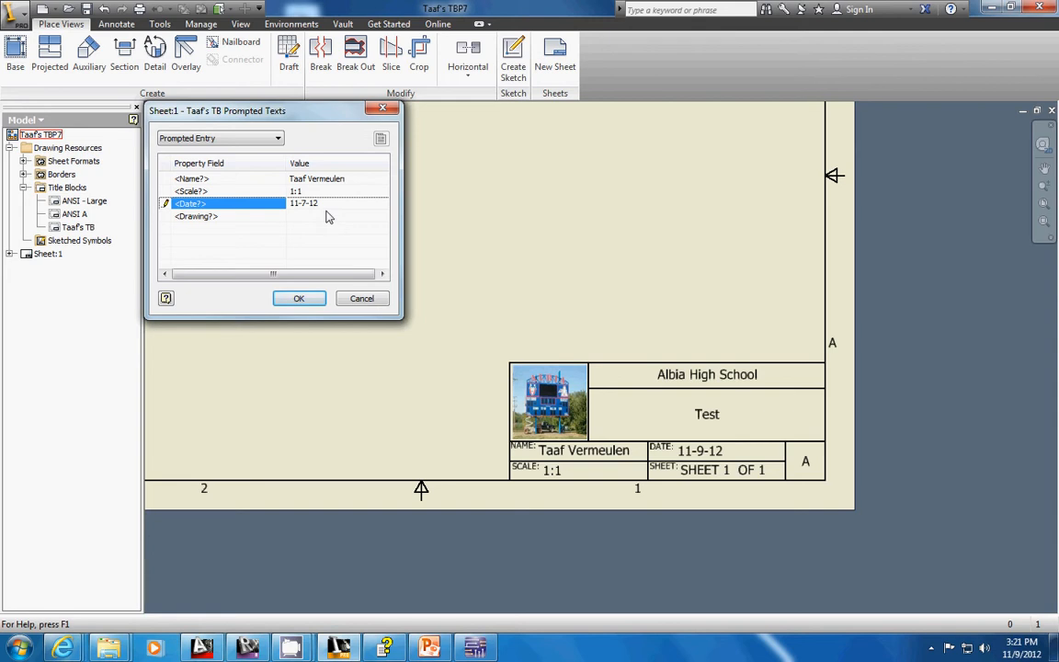
# Step: Fill in the title block prompts with drawing title Puzzle and date 11-9-12, and accept them
pyautogui.click(325, 220)
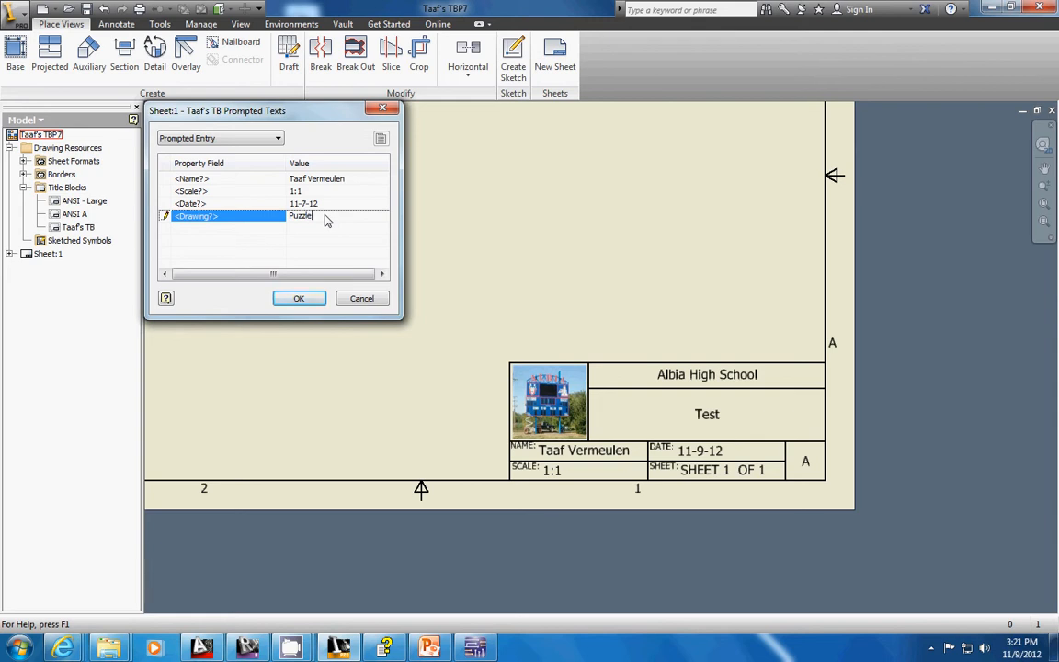
pyautogui.click(307, 204)
pyautogui.click(308, 204)
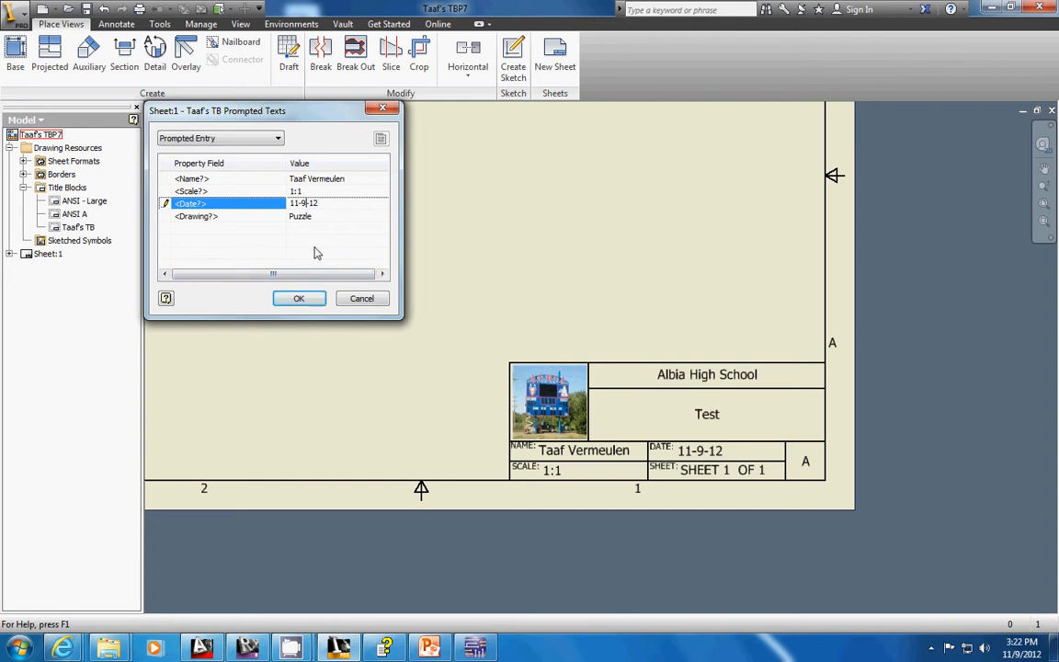
pyautogui.click(301, 300)
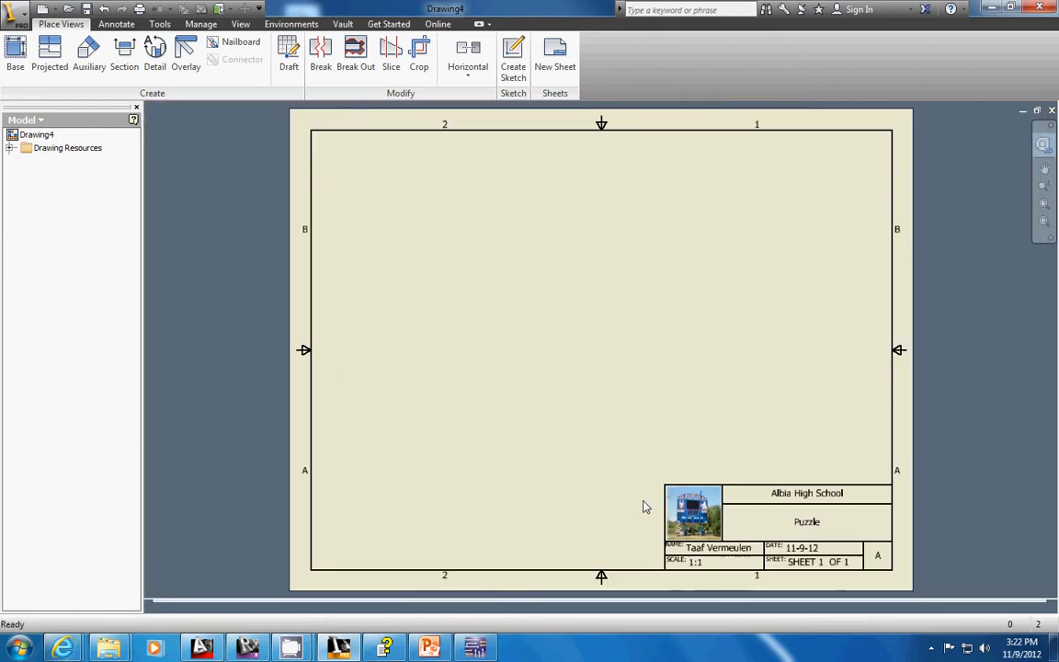
# Step: Start a base view using the Puzzle.iam assembly from the puzzle folder
pyautogui.click(15, 50)
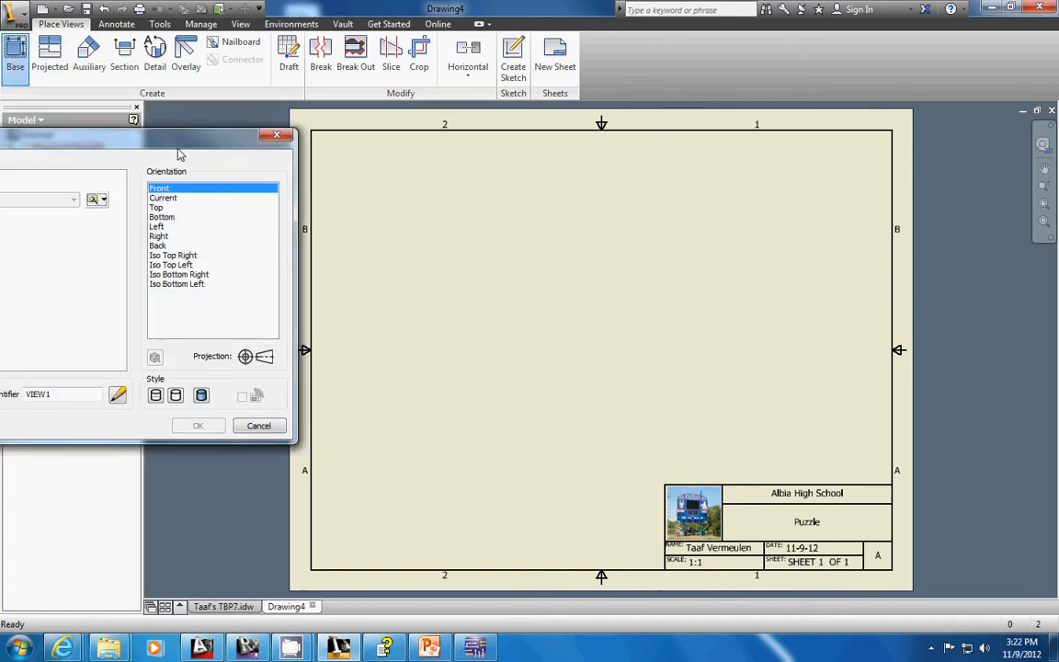
pyautogui.moveTo(184, 145); pyautogui.dragTo(407, 148)
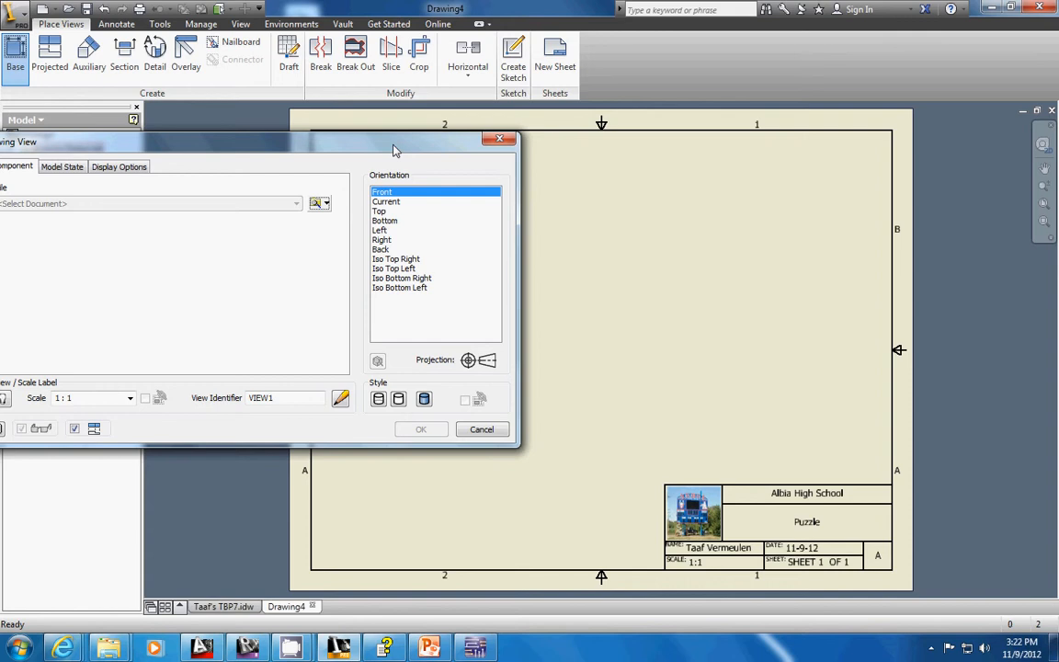
pyautogui.click(316, 203)
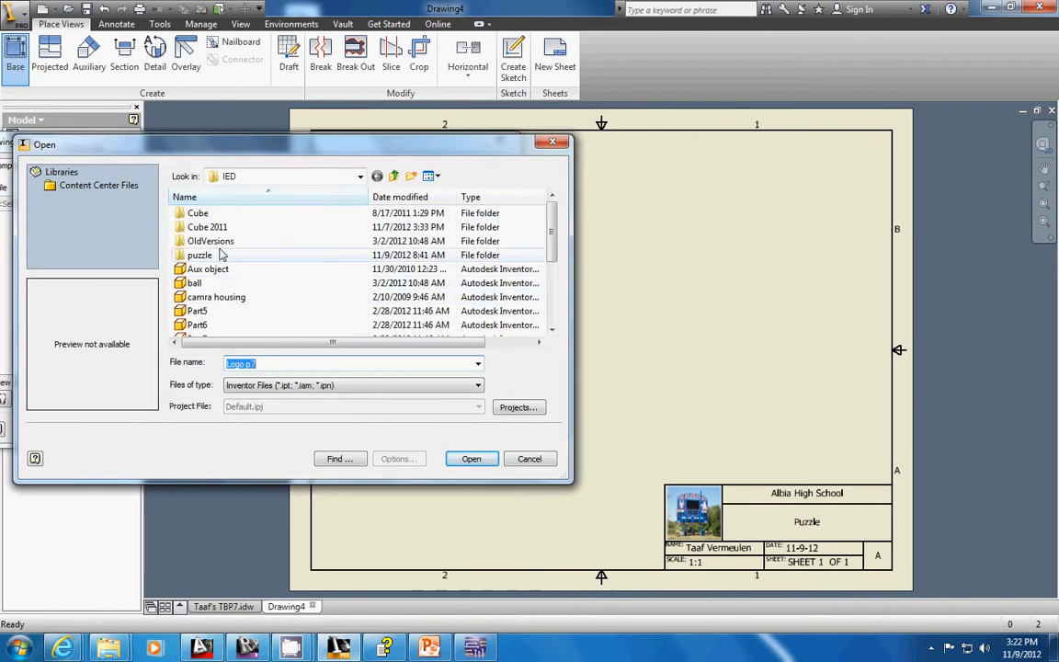
pyautogui.doubleClick(199, 255)
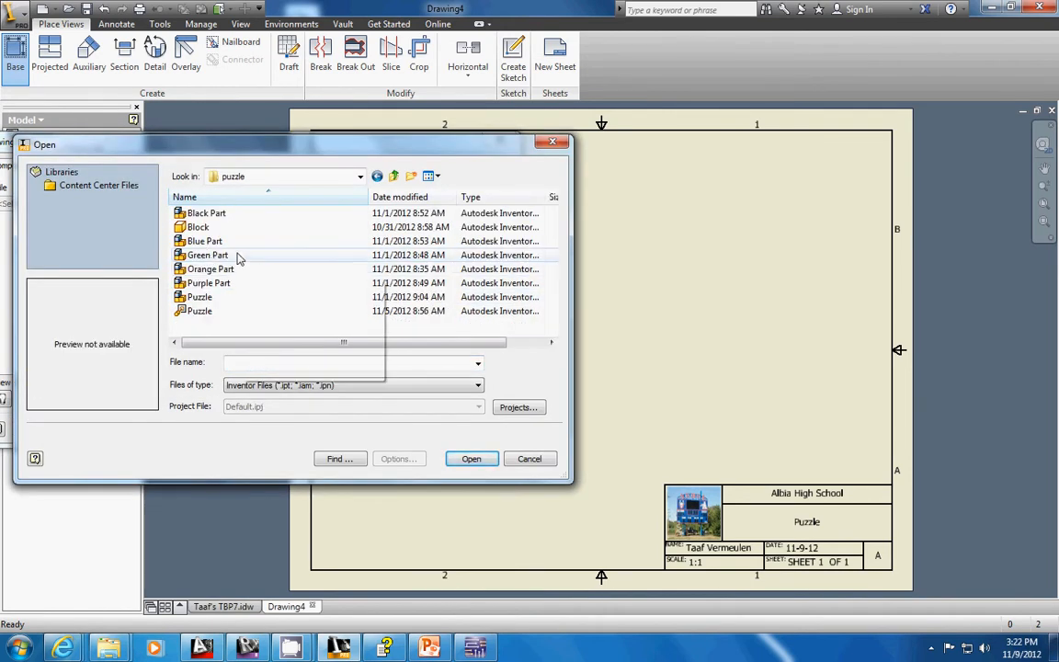
pyautogui.click(198, 297)
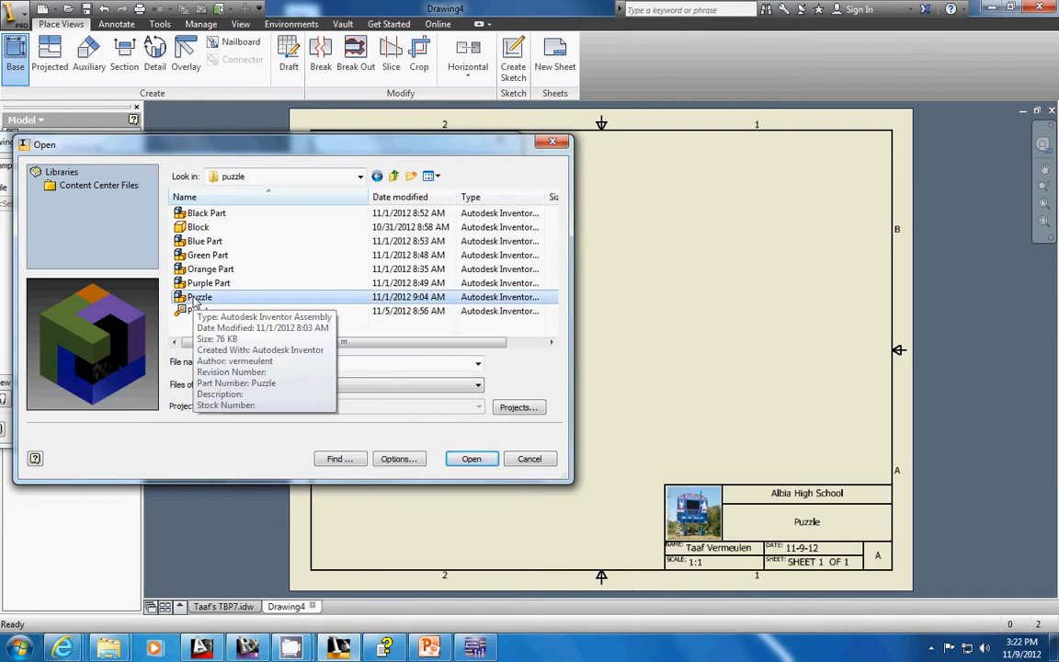
pyautogui.doubleClick(197, 298)
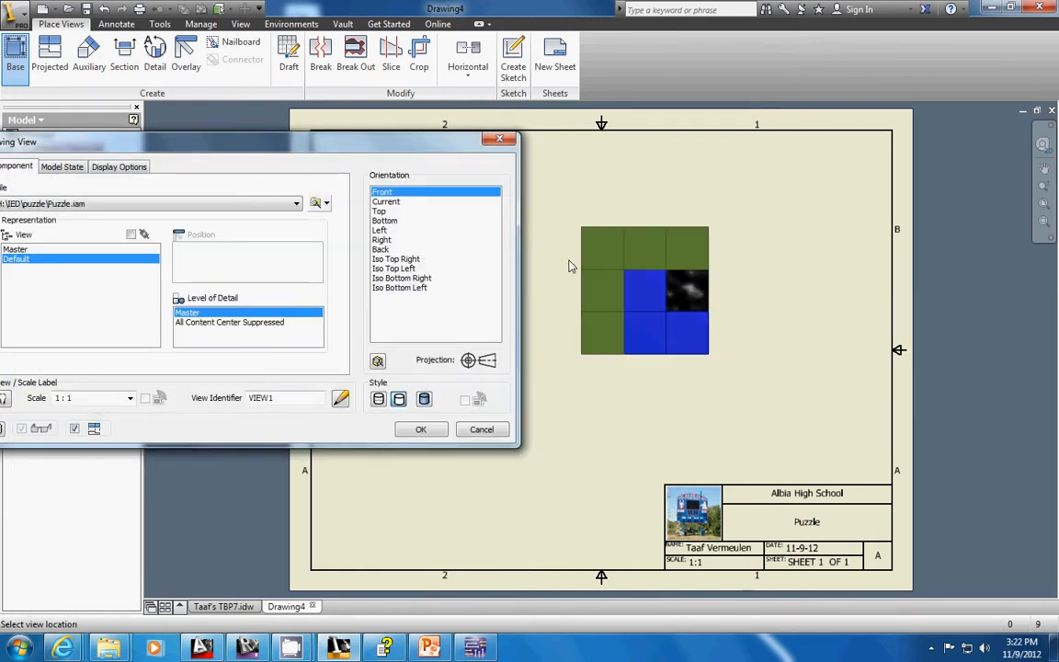
# Step: Orient the base view as Iso Top Right and place it in the middle of the sheet without any projected views
pyautogui.moveTo(421, 150); pyautogui.dragTo(288, 158)
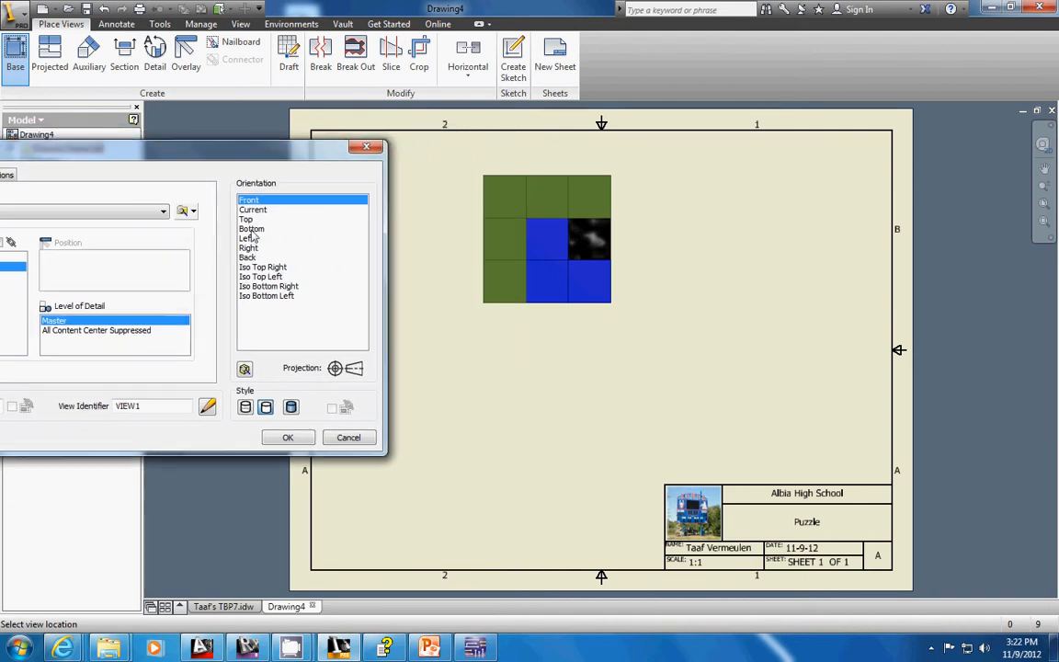
pyautogui.click(254, 268)
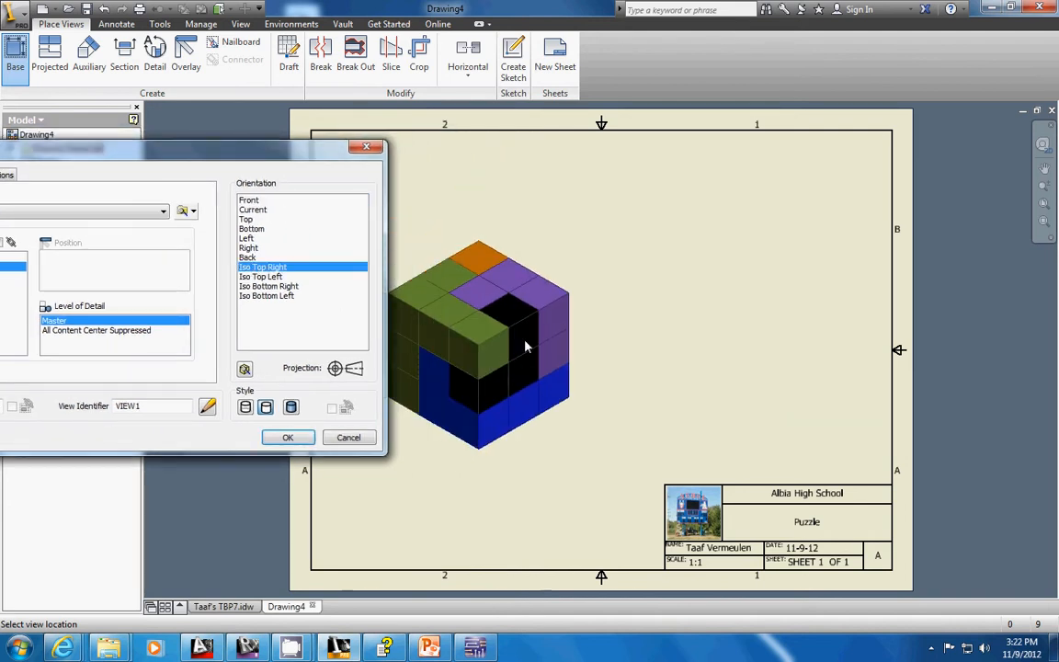
pyautogui.click(269, 277)
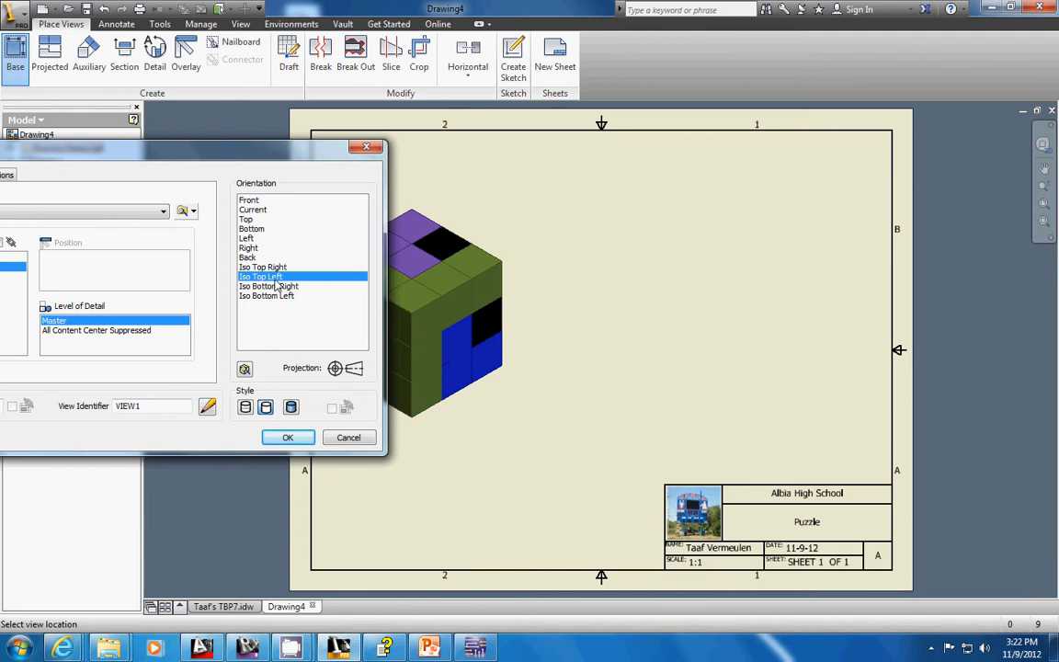
pyautogui.click(273, 286)
pyautogui.click(279, 296)
pyautogui.click(255, 266)
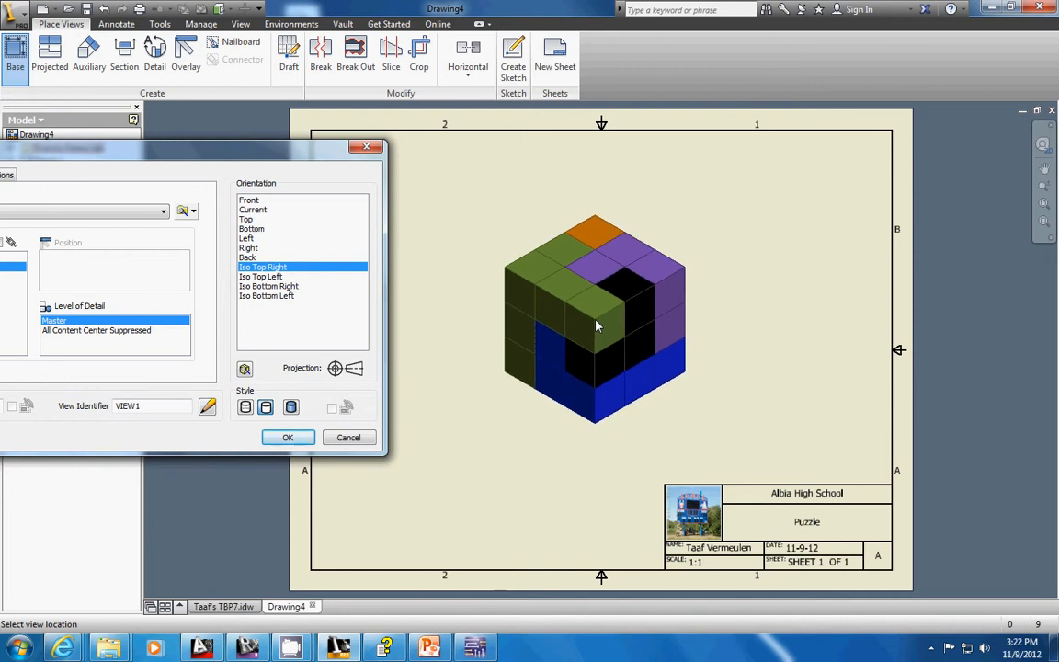
pyautogui.click(596, 329)
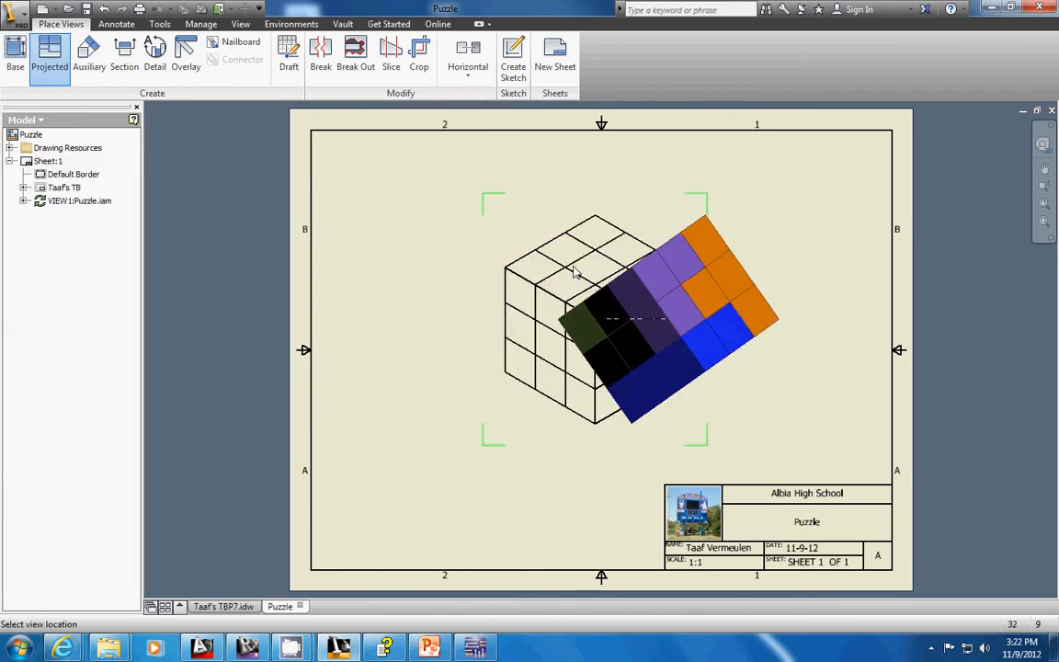
pyautogui.press('Escape')
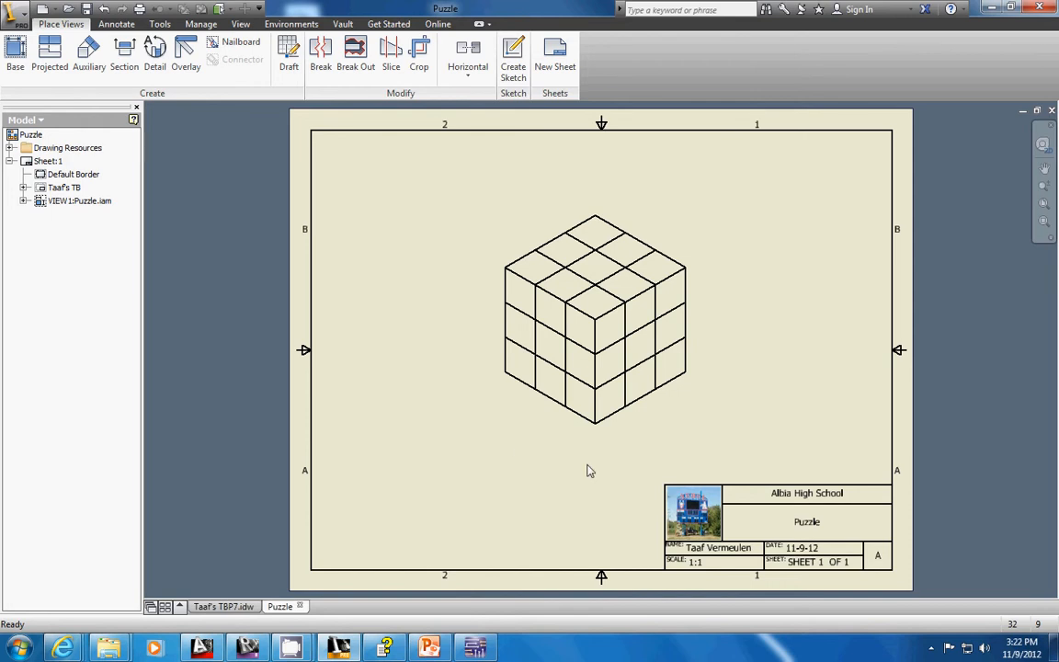
# Step: Edit the placed isometric view of the cube to use the Shaded style
pyautogui.doubleClick(699, 380)
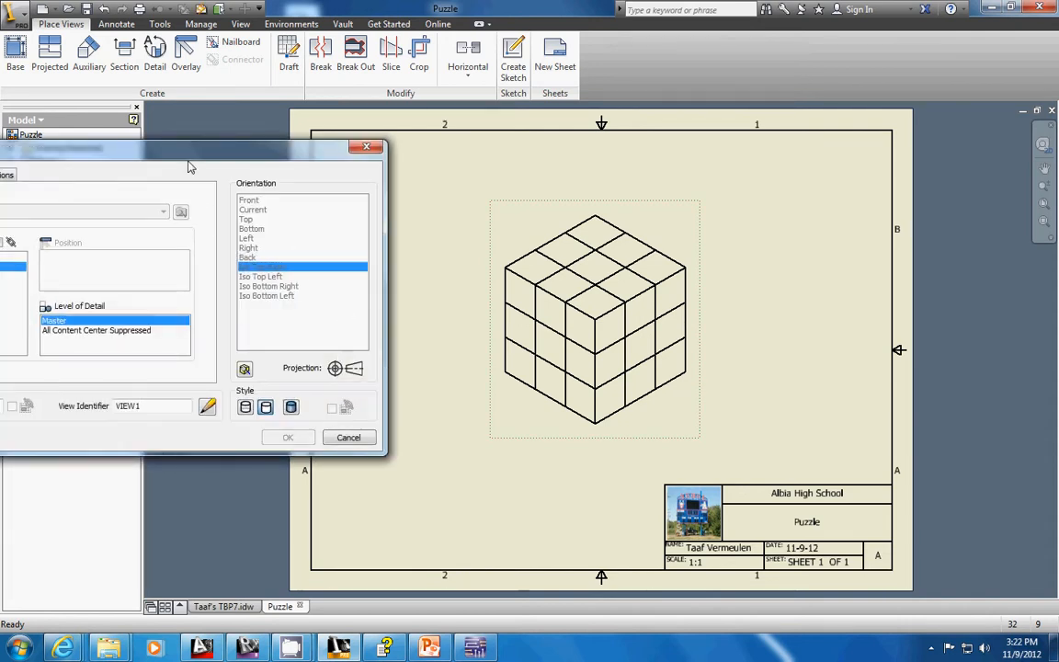
pyautogui.moveTo(144, 146); pyautogui.dragTo(431, 148)
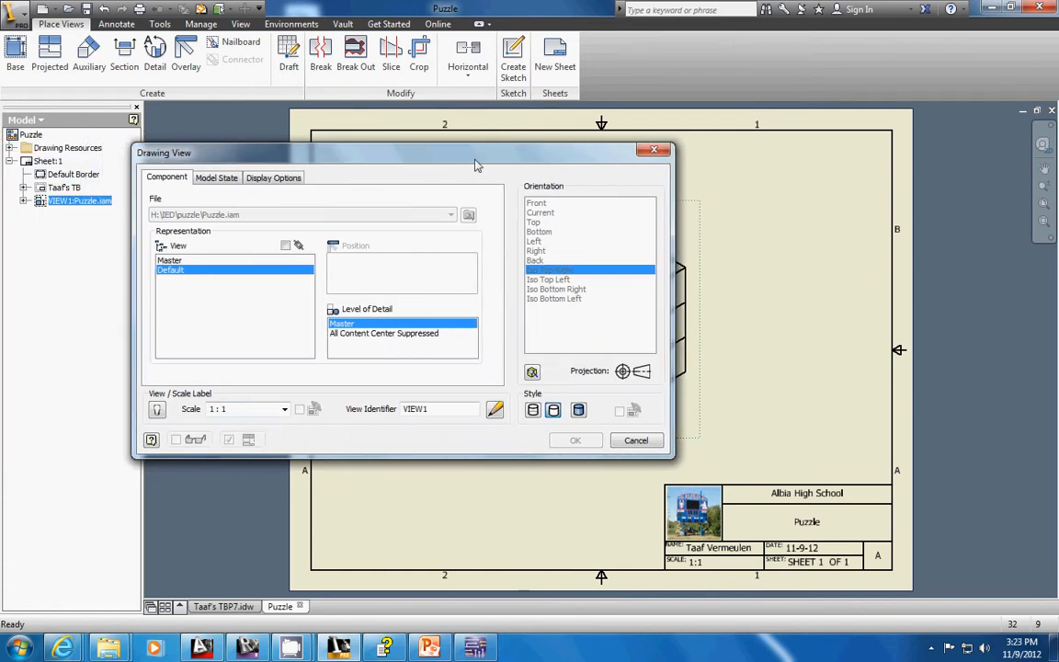
pyautogui.moveTo(469, 163); pyautogui.dragTo(141, 156)
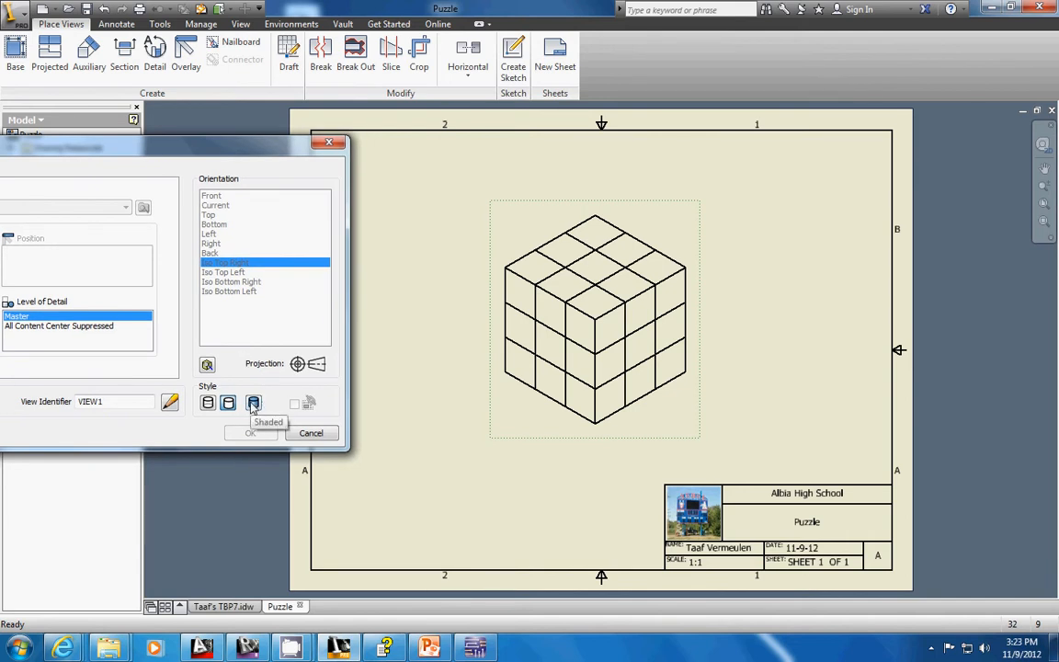
pyautogui.click(254, 404)
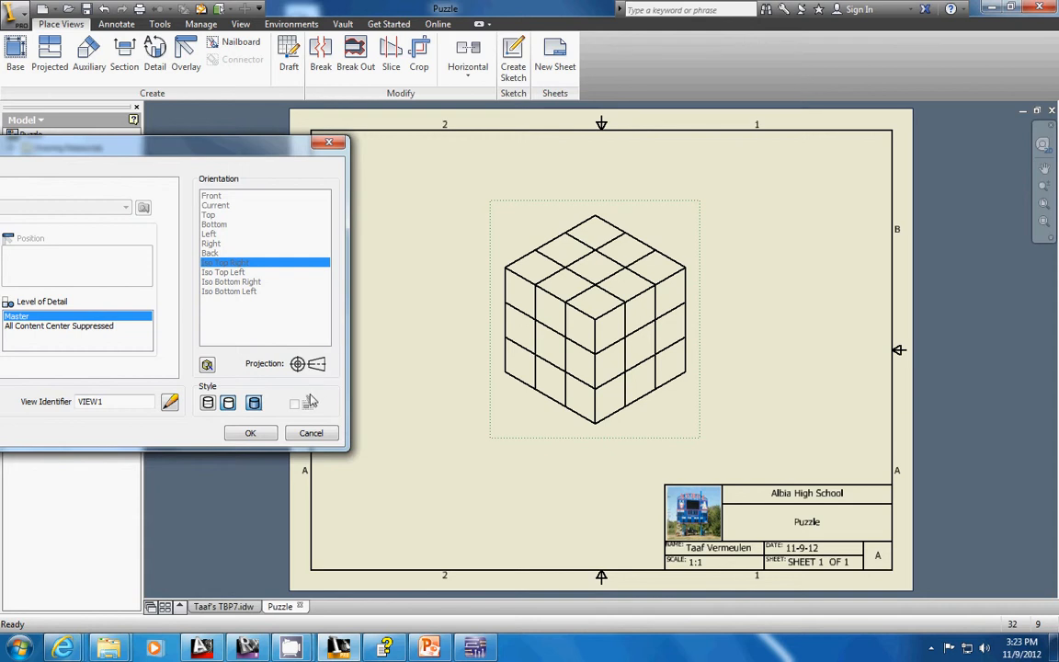
pyautogui.click(249, 434)
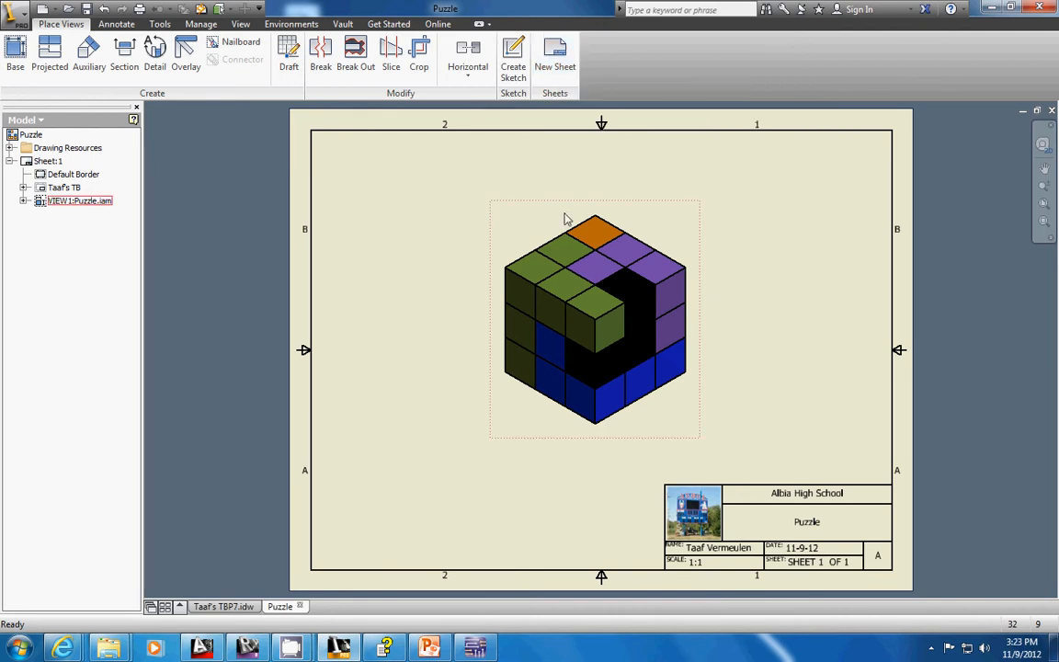
# Step: Add a new sheet with the drafter's name, scale 1:1, date 11-9-12 and drawing title Puzzle Exp in its title block
pyautogui.click(550, 53)
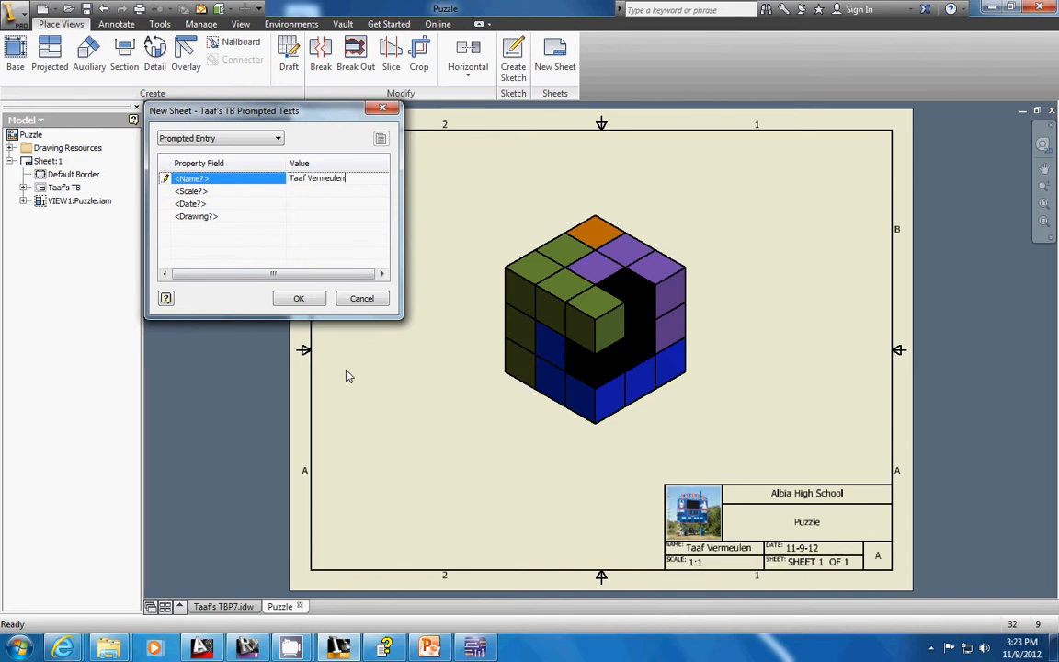
pyautogui.click(319, 192)
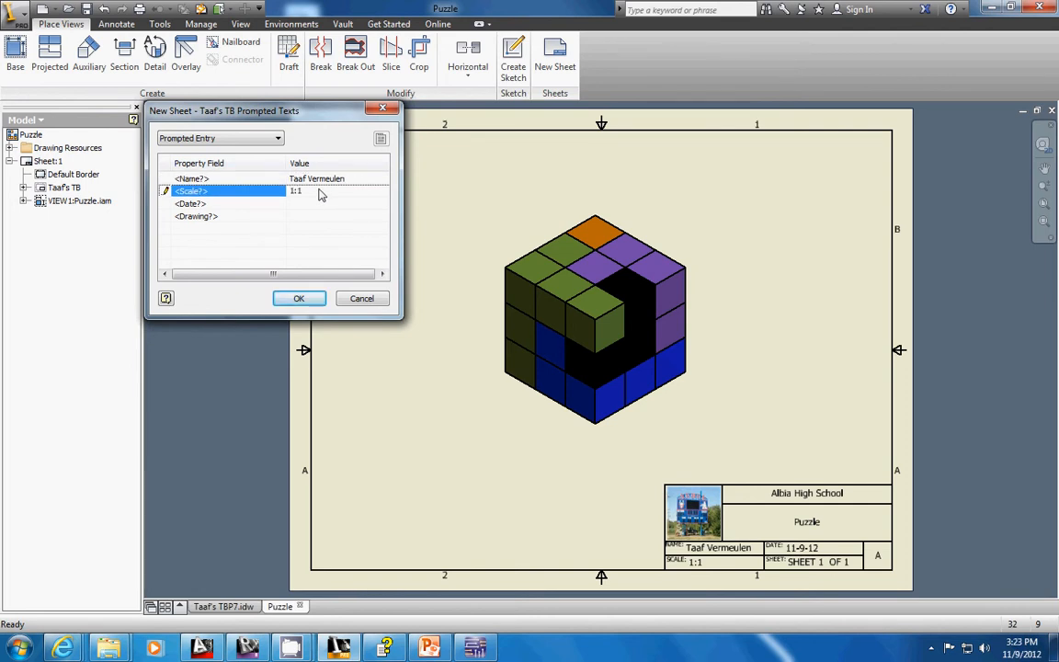
pyautogui.click(301, 205)
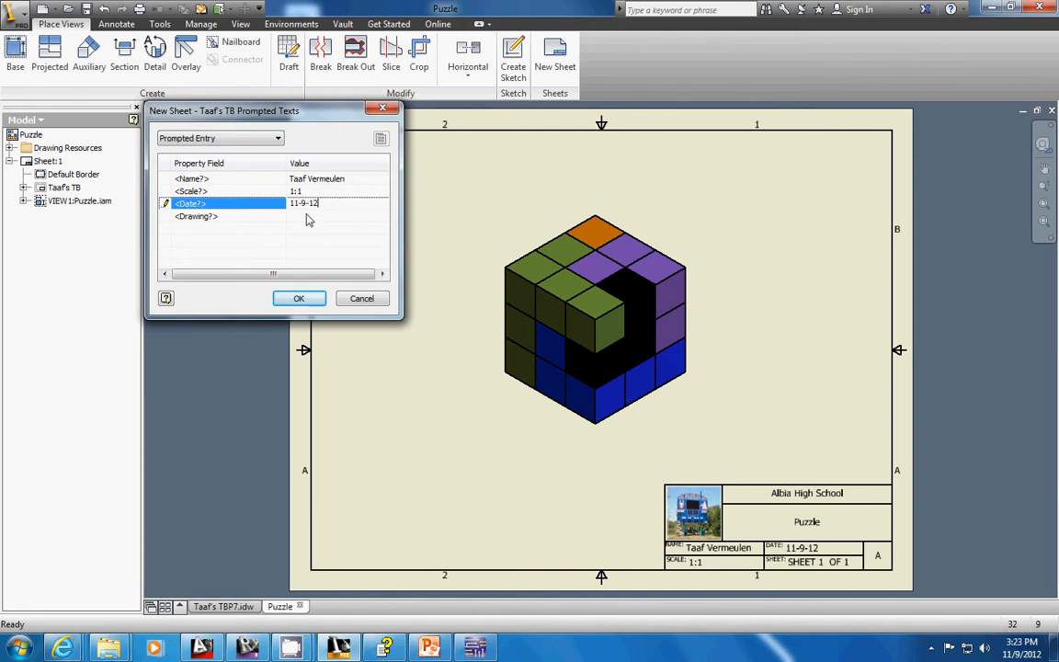
pyautogui.click(308, 217)
pyautogui.write('P')
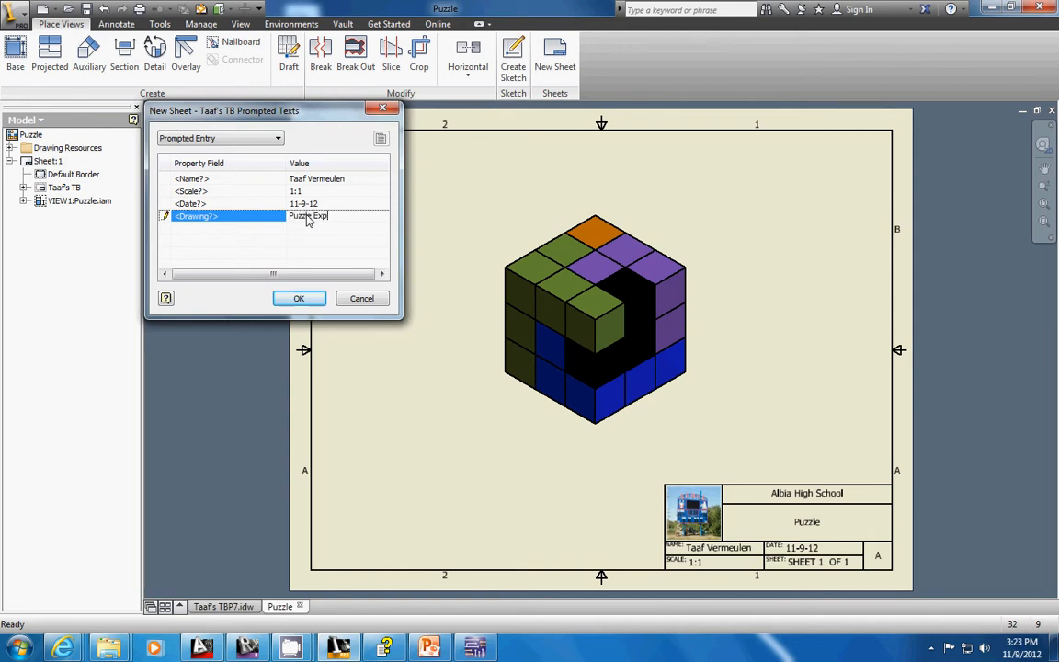
pyautogui.write('uzzle Exp')
pyautogui.click(299, 298)
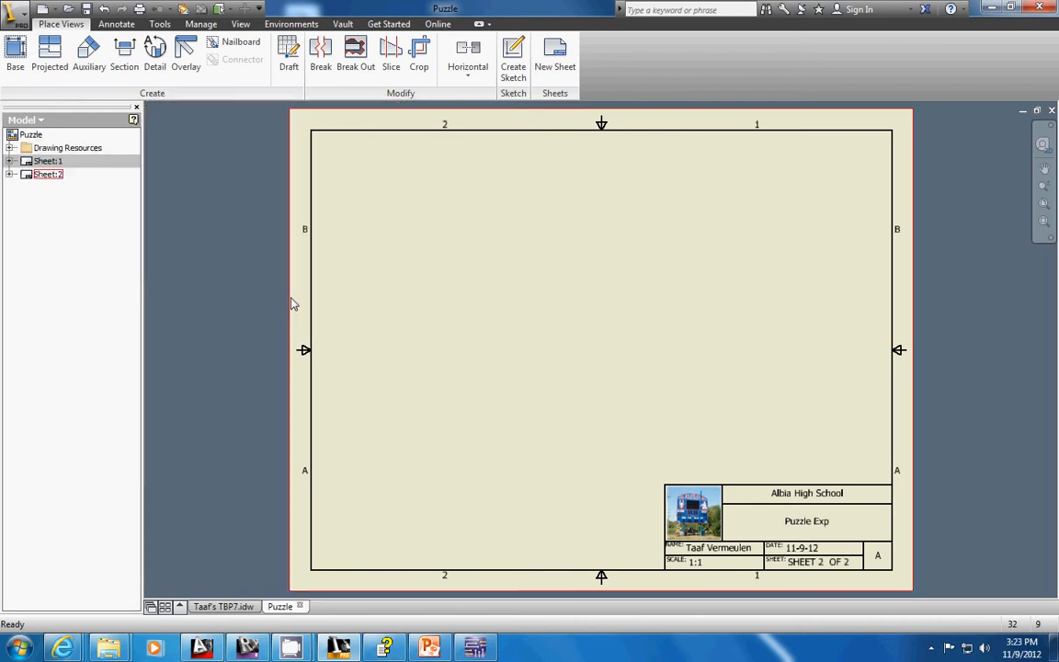
# Step: Check Sheet:1, return to Sheet:2 and start a base view there using the Puzzle.ipn presentation file
pyautogui.doubleClick(43, 161)
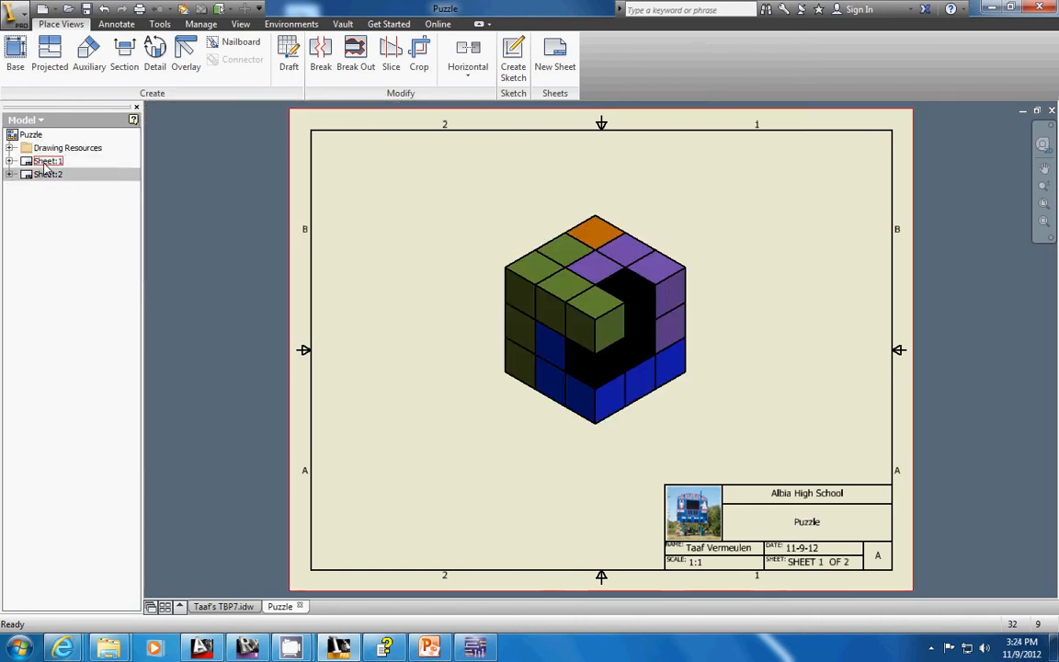
pyautogui.doubleClick(46, 175)
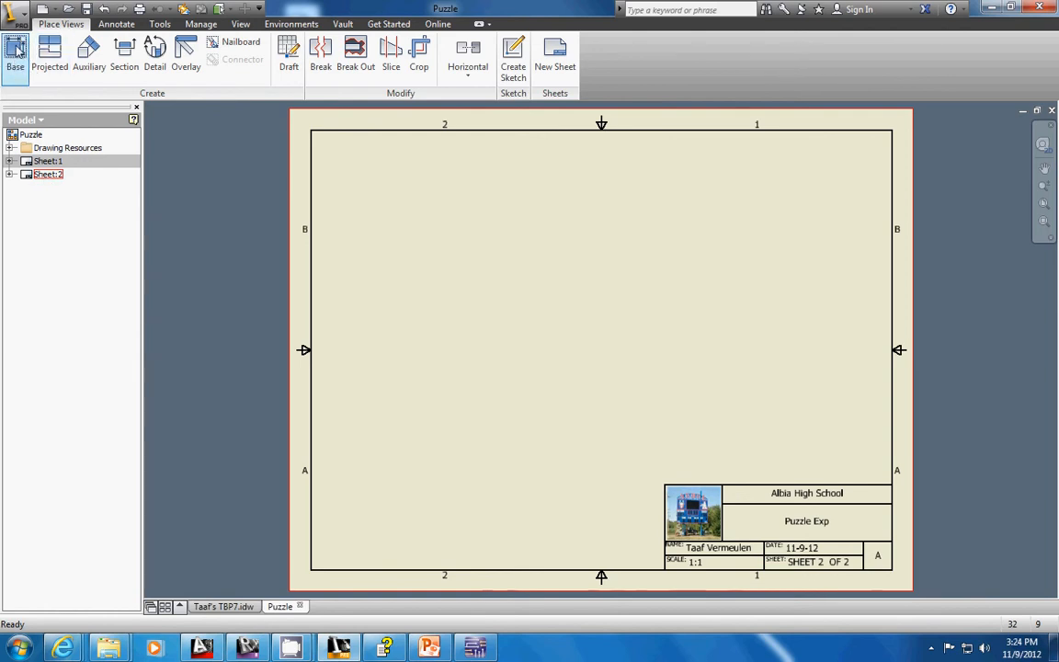
pyautogui.click(16, 51)
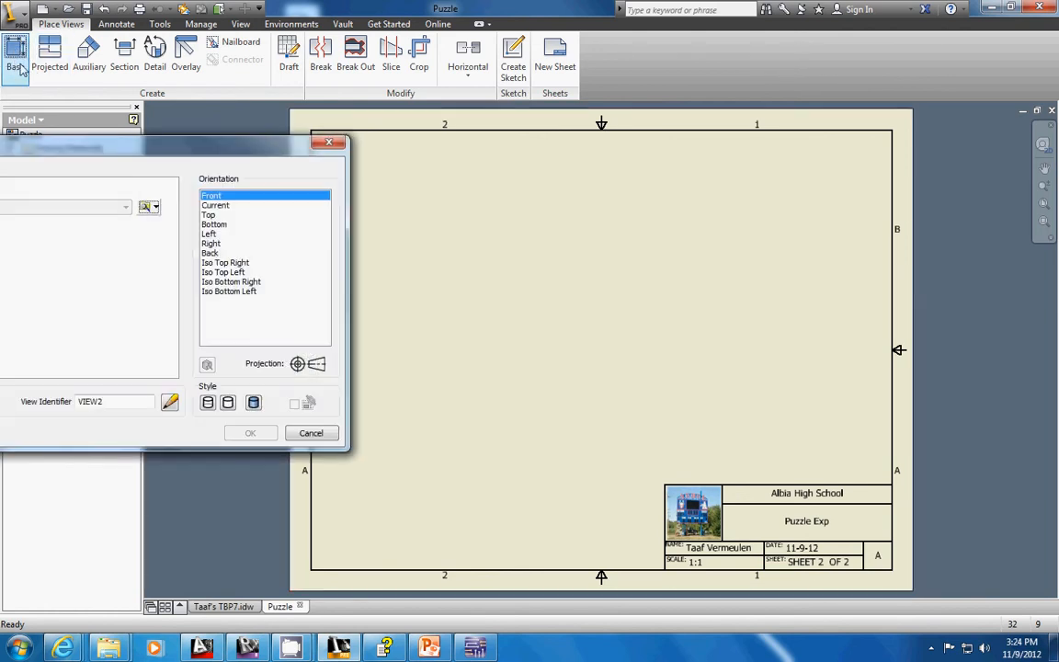
pyautogui.click(145, 208)
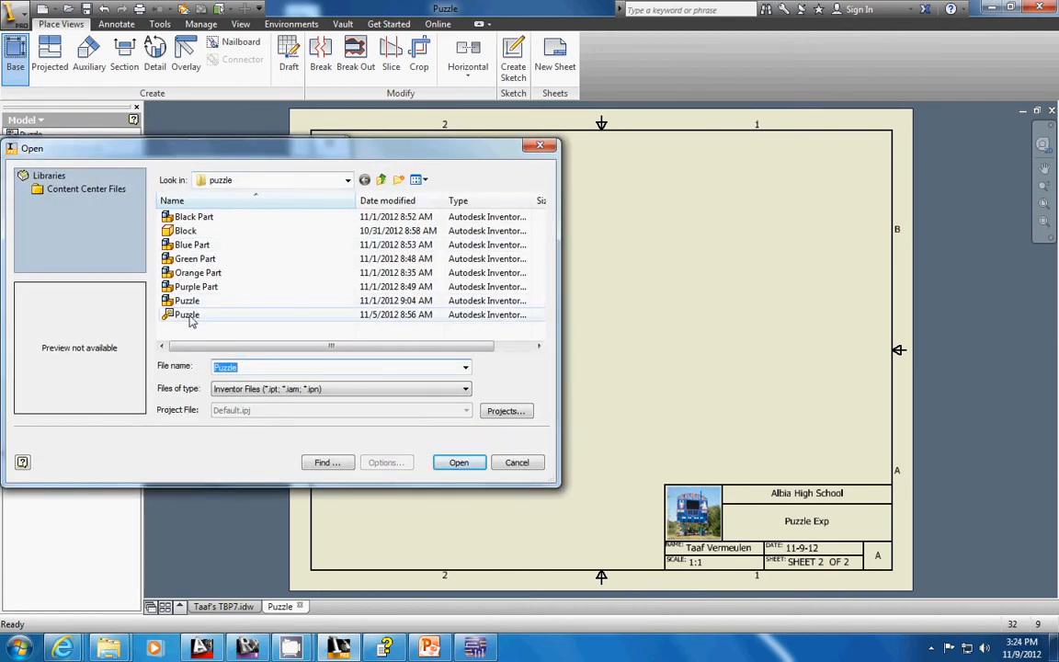
pyautogui.click(188, 316)
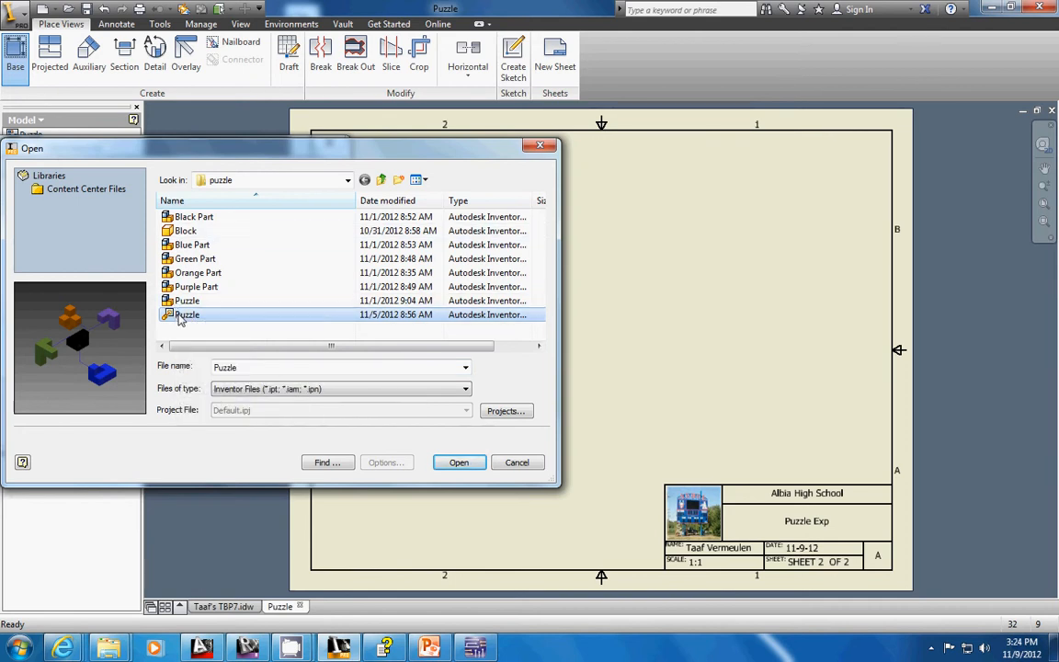
pyautogui.doubleClick(181, 318)
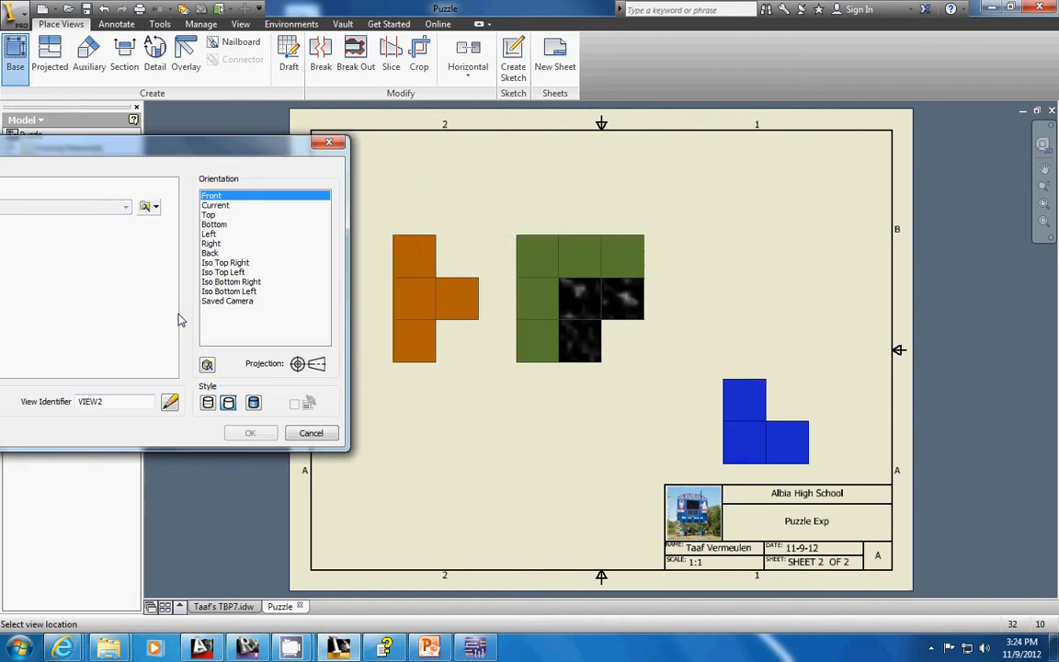
# Step: Set the exploded view's orientation to Iso Top Right and its scale to 1/2
pyautogui.click(233, 263)
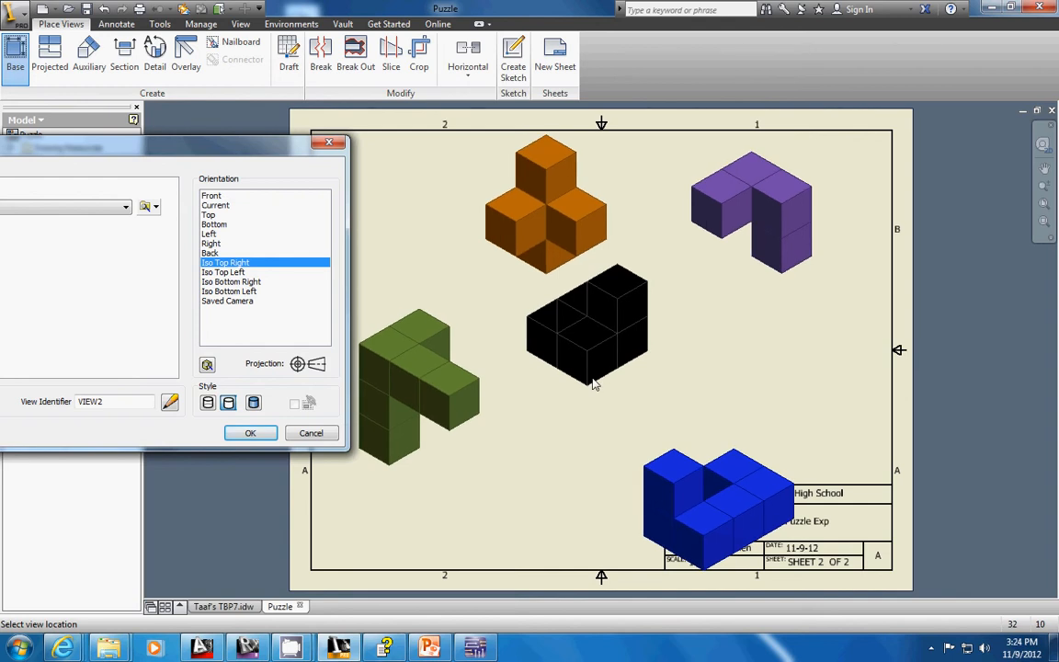
pyautogui.moveTo(175, 151); pyautogui.dragTo(288, 167)
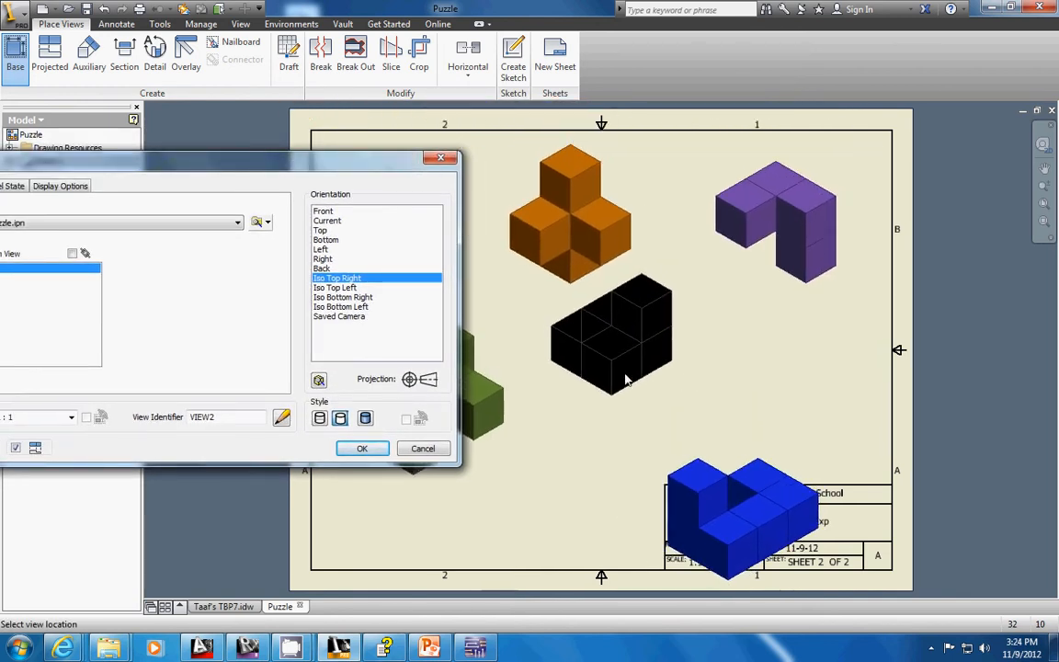
pyautogui.moveTo(260, 173); pyautogui.dragTo(336, 177)
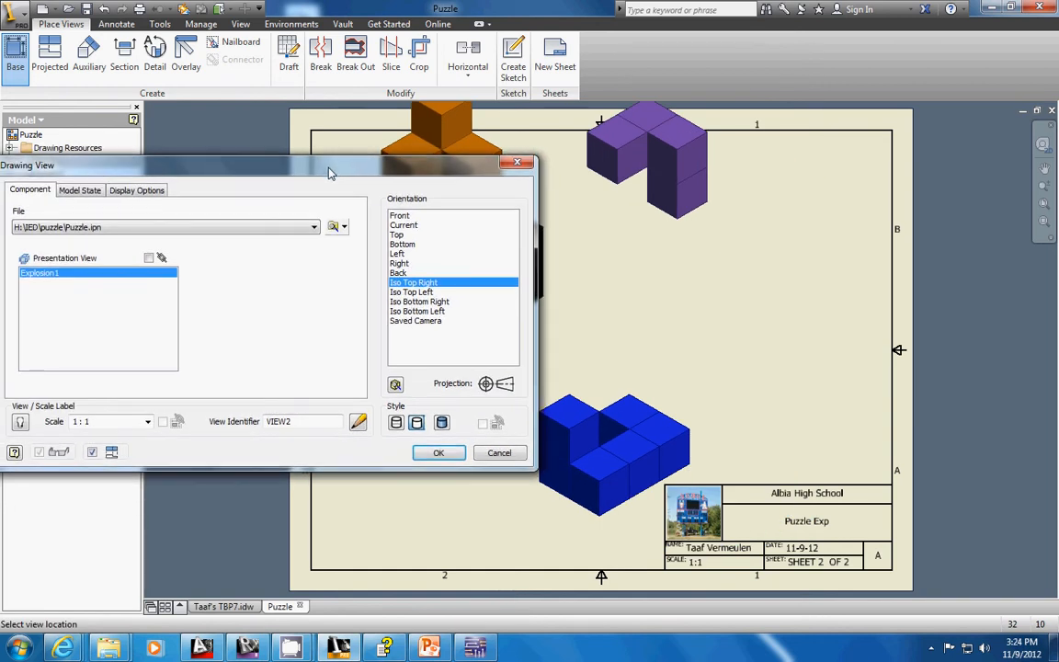
pyautogui.click(147, 421)
pyautogui.click(114, 452)
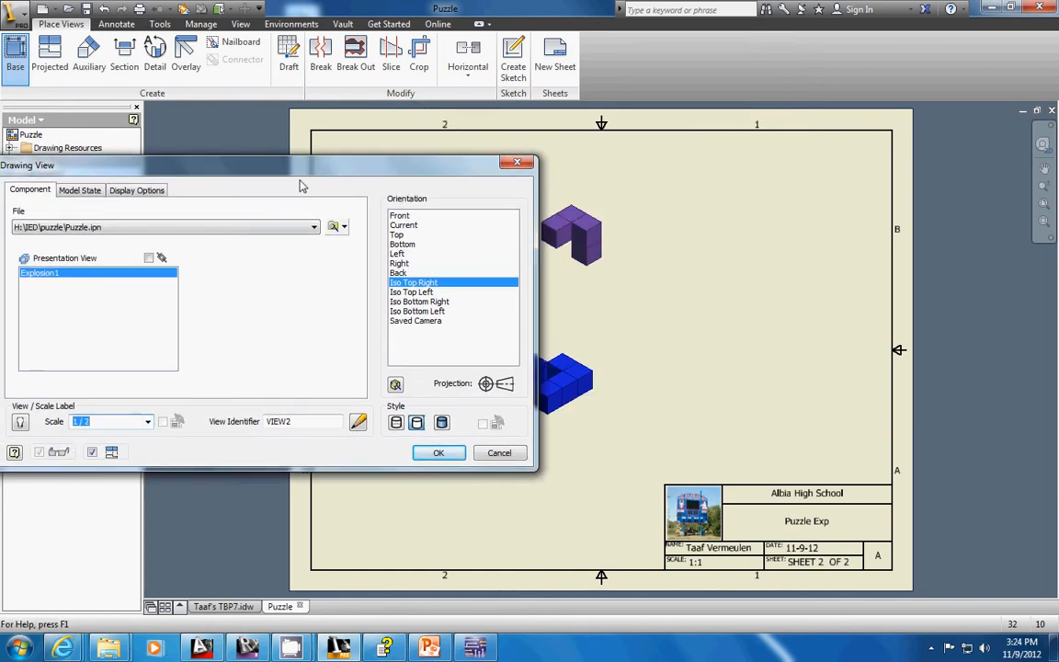
# Step: Place the exploded puzzle view near the centre of Sheet:2 using the Shaded style, without adding projected views
pyautogui.moveTo(358, 177); pyautogui.dragTo(73, 159)
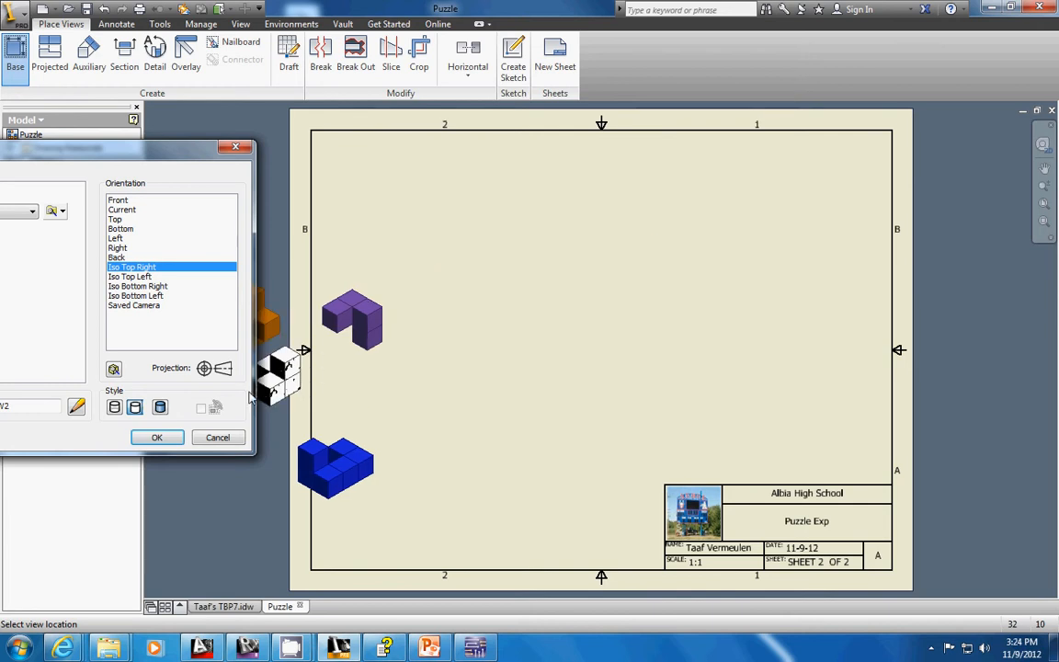
pyautogui.click(160, 407)
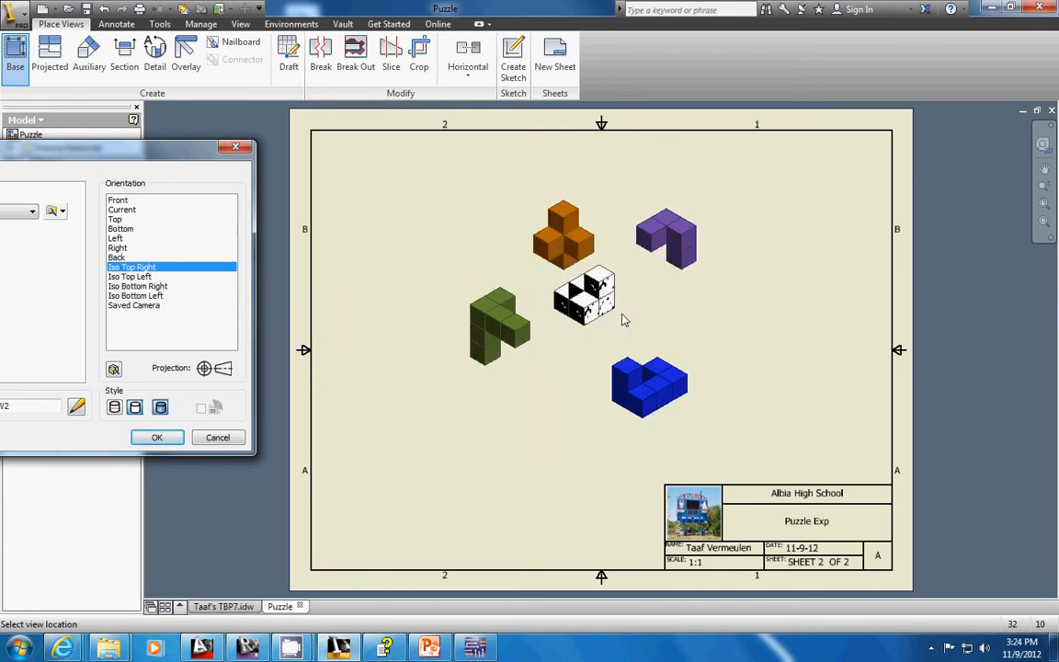
pyautogui.click(607, 331)
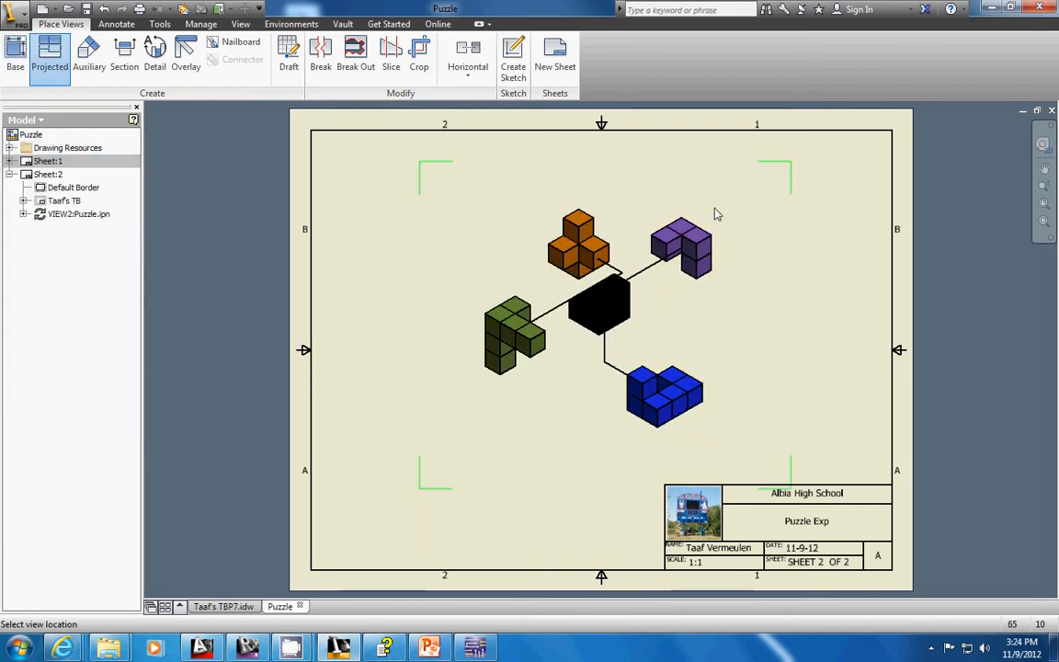
pyautogui.press('Escape')
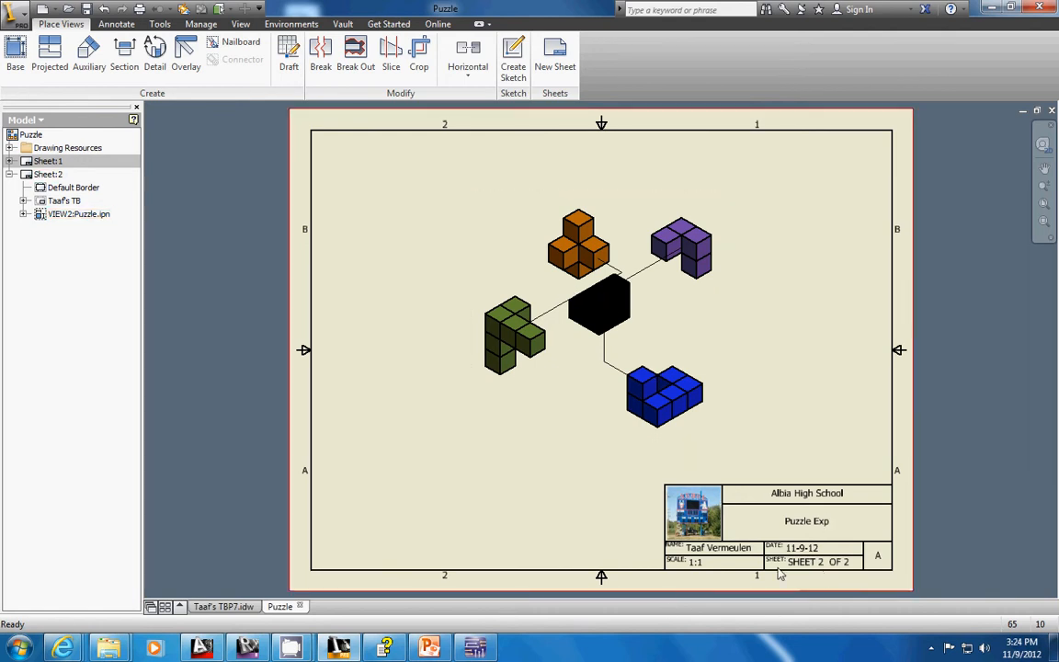
# Step: Set the scale field in Sheet:2's title block to 1:2, then check Sheet:1 and return to Sheet:2
pyautogui.click(23, 201)
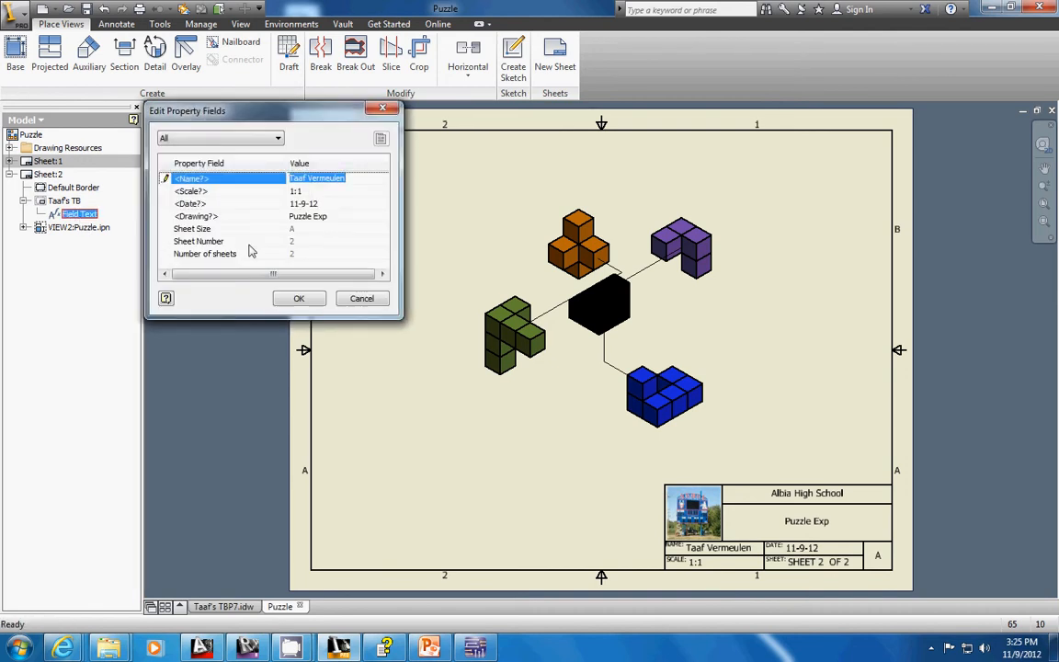
pyautogui.click(307, 192)
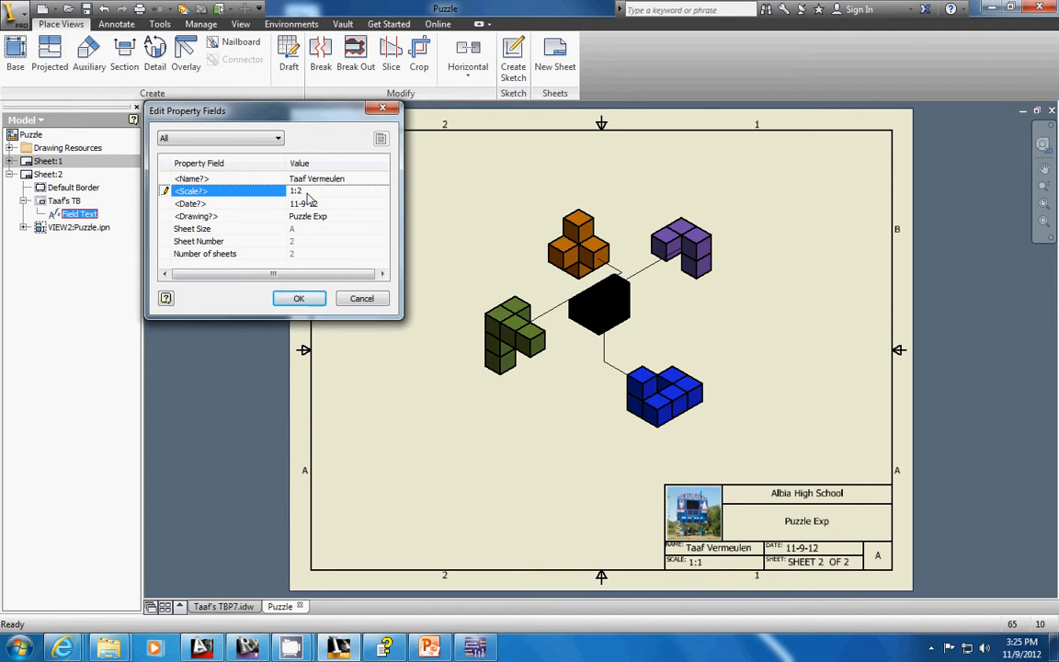
pyautogui.click(299, 298)
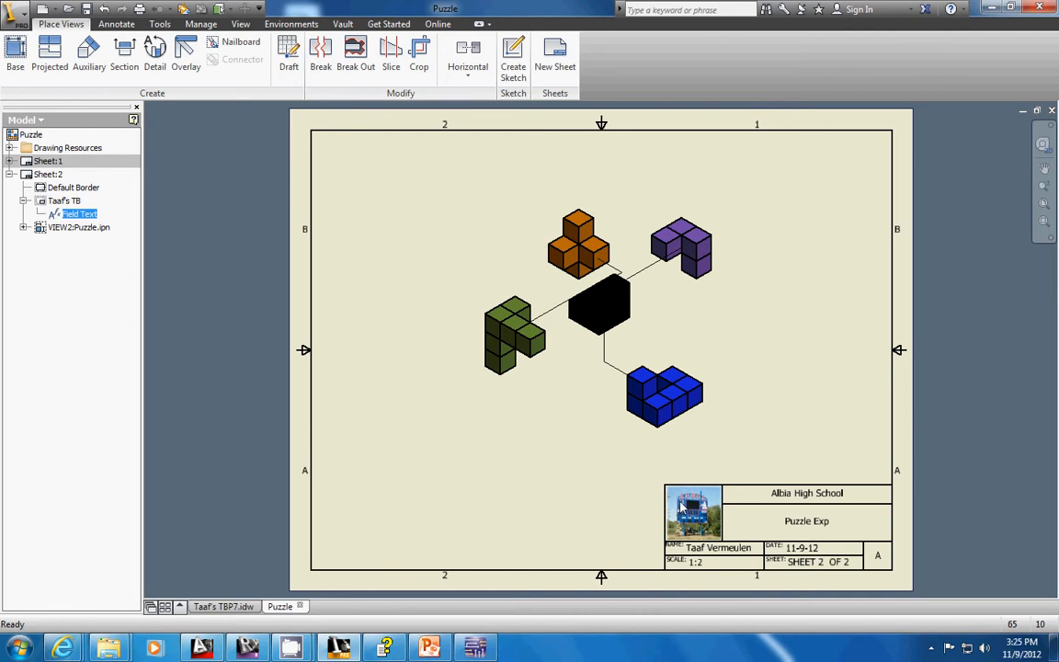
pyautogui.doubleClick(50, 161)
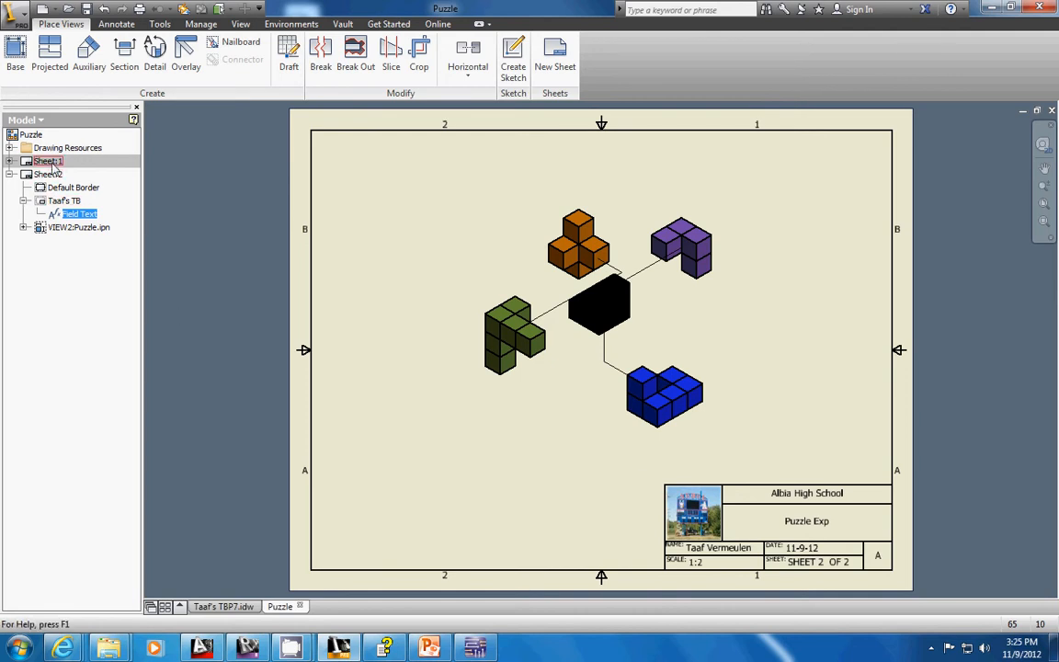
pyautogui.doubleClick(47, 174)
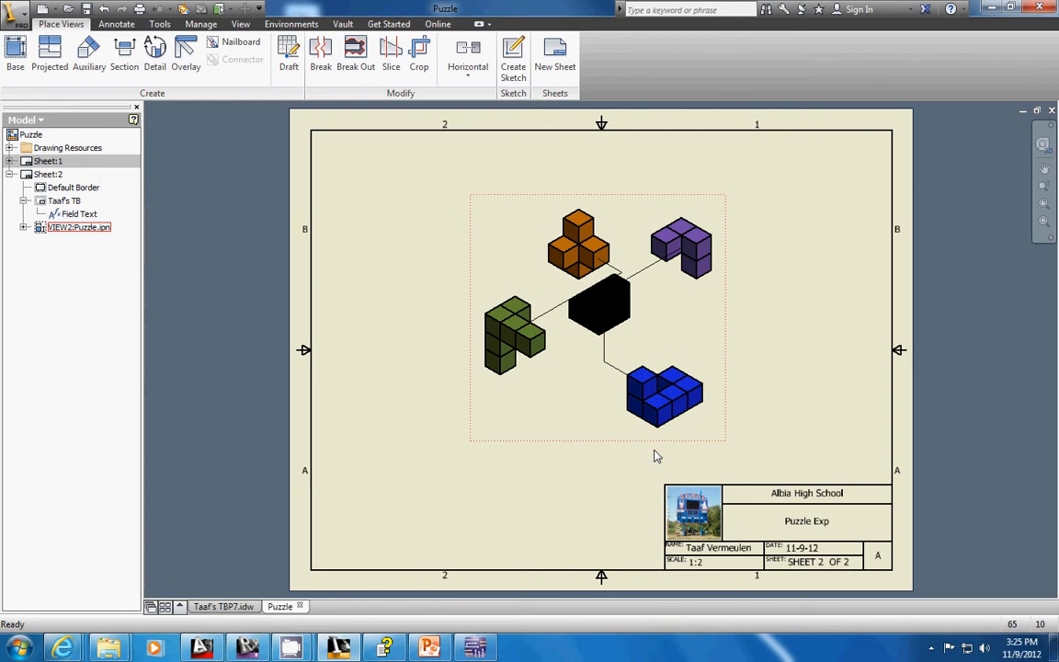
# Step: Add a new sheet with the drafter's name, scale 1:1, date 11-9-12 and drawing title Blue Part in its title block
pyautogui.click(556, 66)
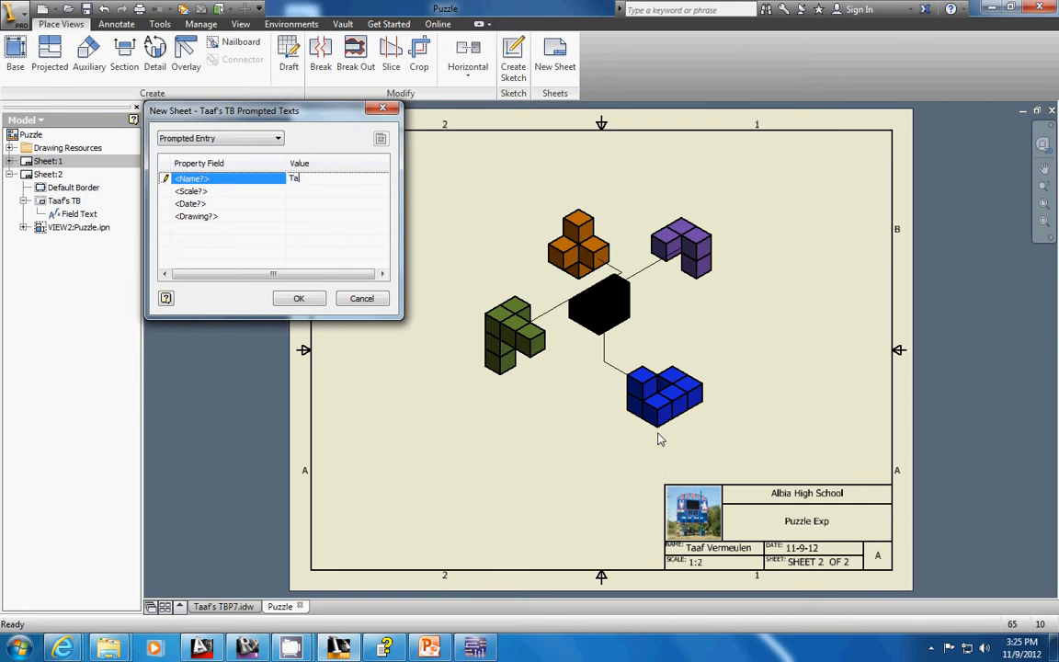
pyautogui.write('n')
pyautogui.click(163, 178)
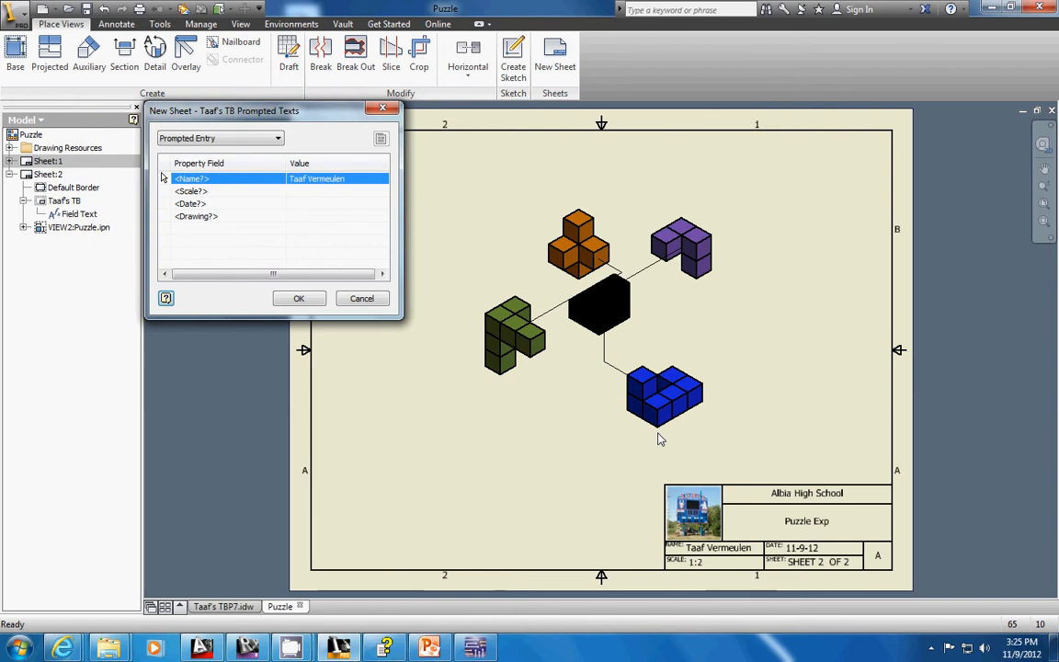
pyautogui.click(333, 193)
pyautogui.write('1:1')
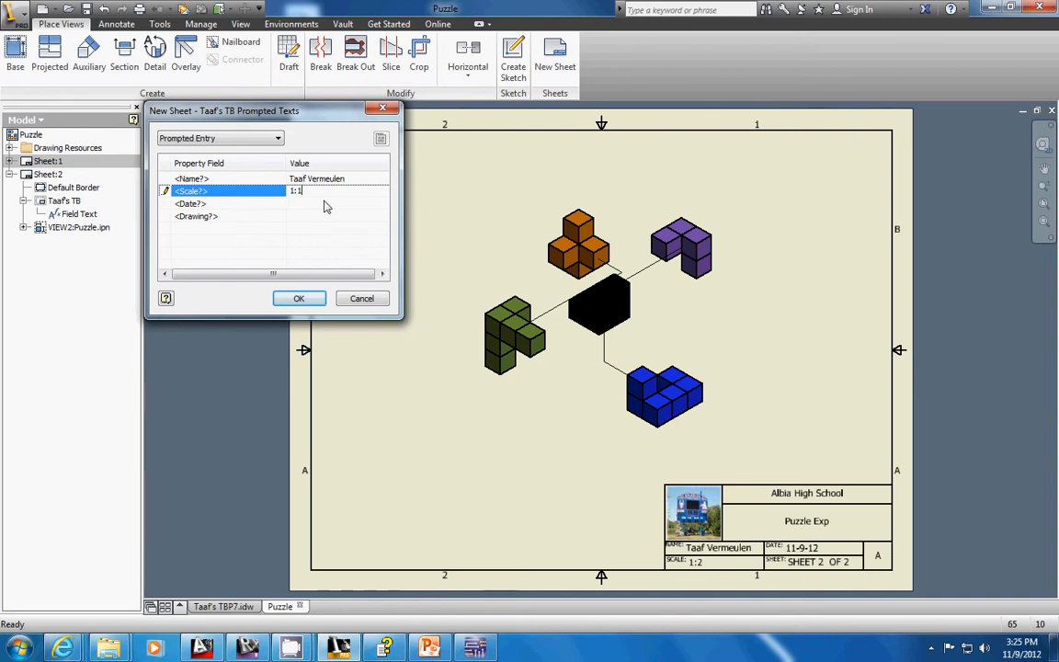
pyautogui.click(324, 203)
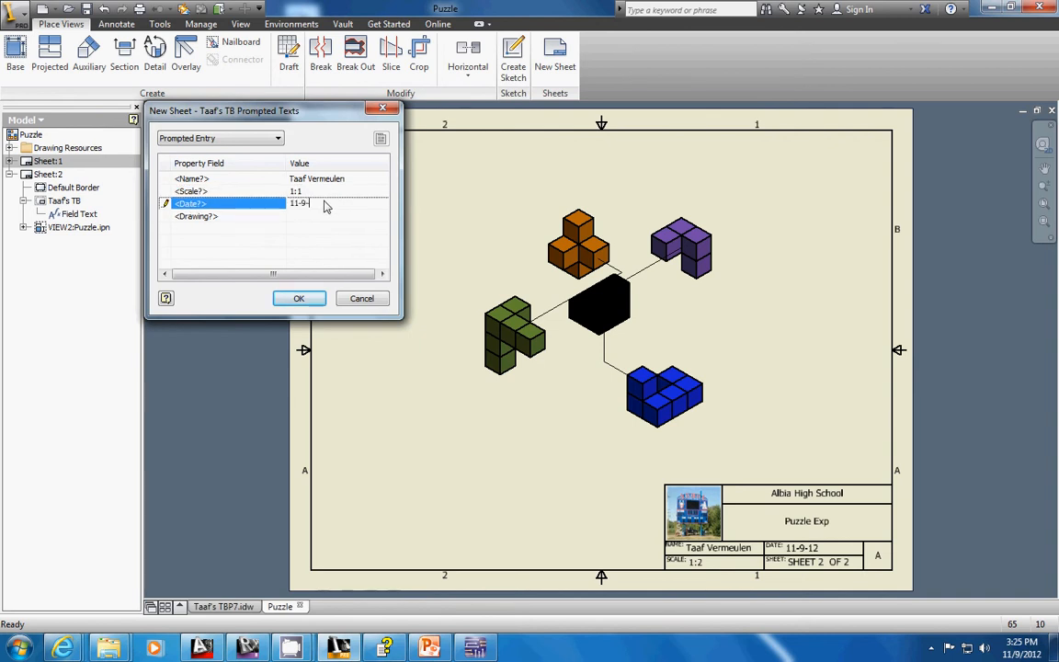
pyautogui.click(322, 217)
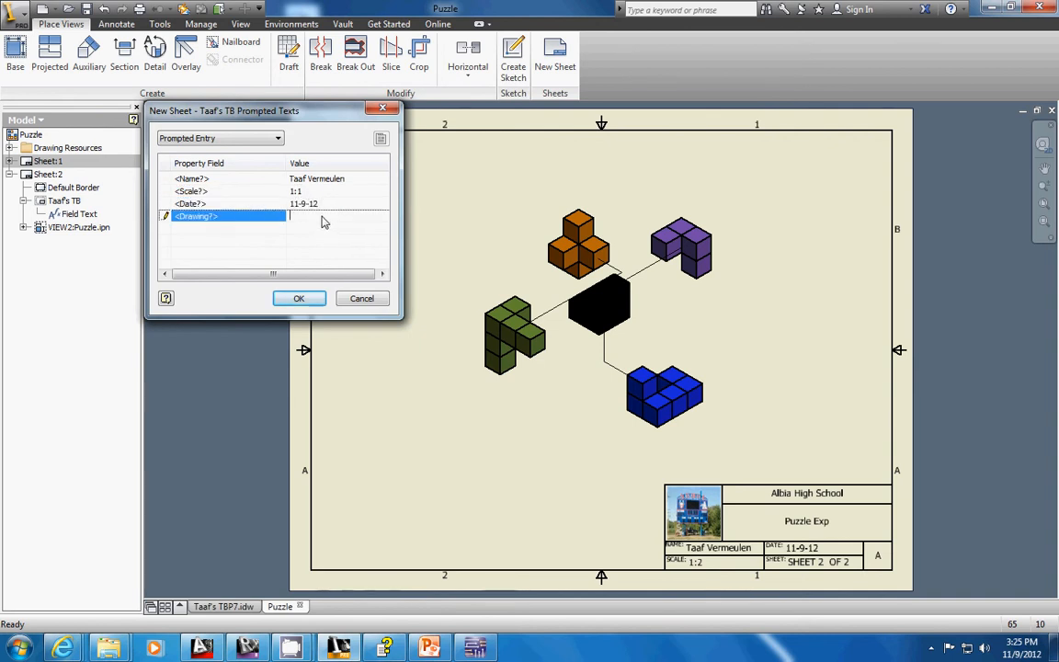
pyautogui.write('Blue Part')
pyautogui.click(299, 298)
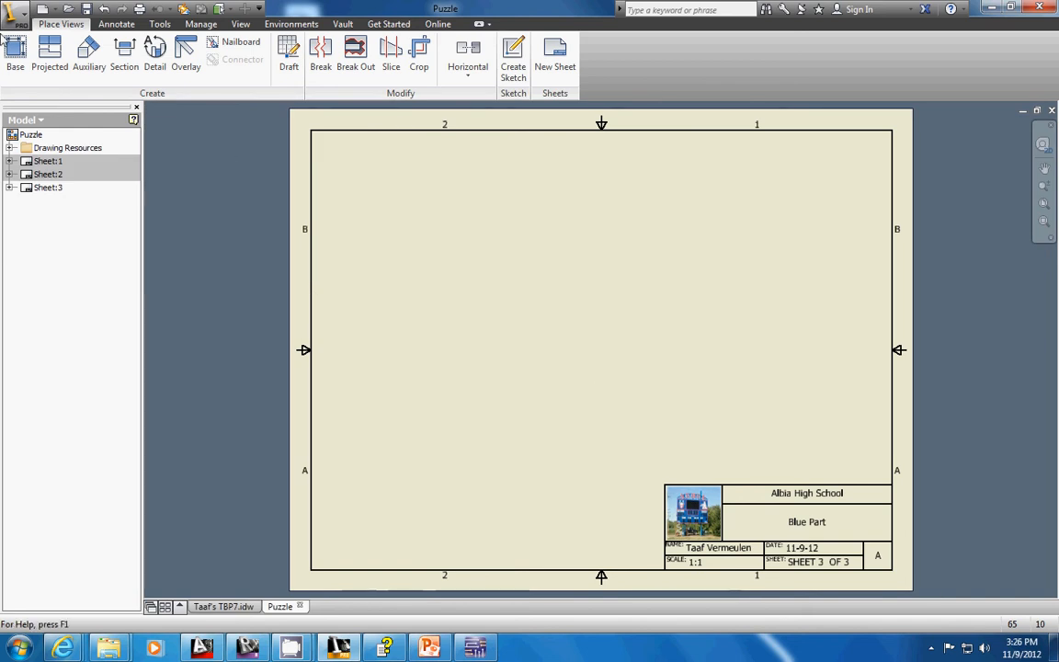
# Step: Start a base view on the Blue Part sheet from the Blue Part.iam assembly and set its scale to 1:1
pyautogui.click(13, 53)
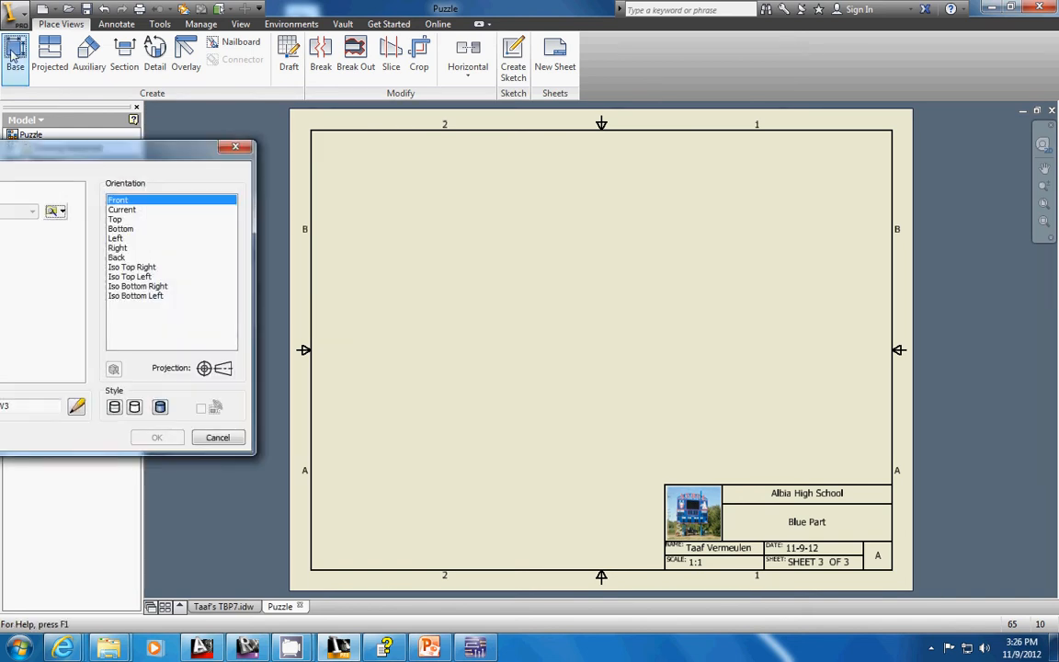
pyautogui.moveTo(115, 147)
pyautogui.mouseDown()
pyautogui.moveTo(329, 97)
pyautogui.moveTo(454, 110)
pyautogui.mouseUp()
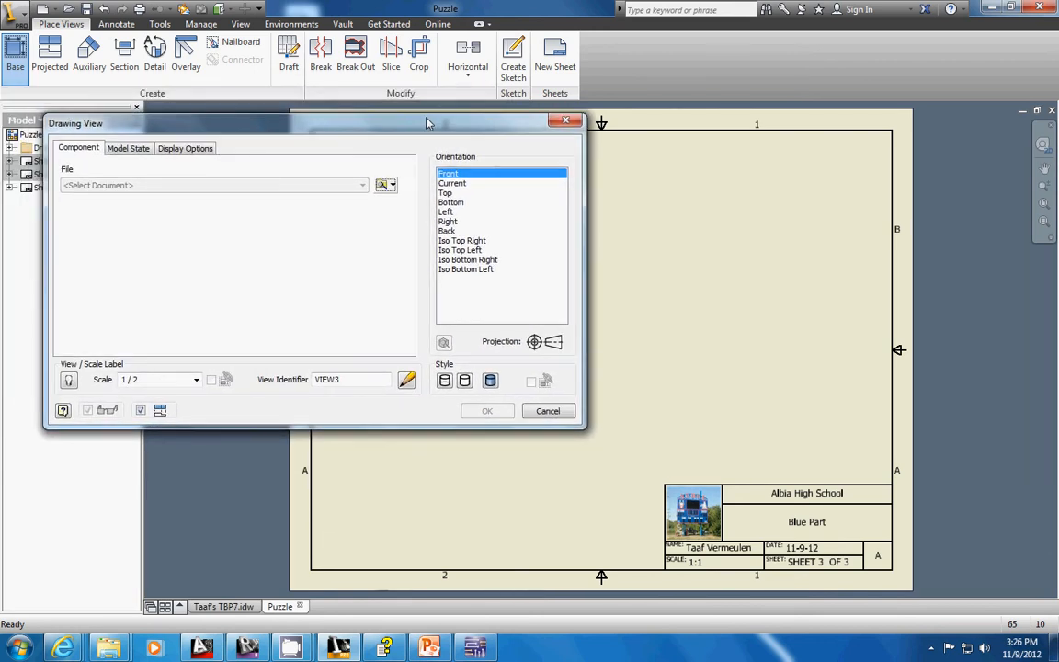
pyautogui.click(381, 185)
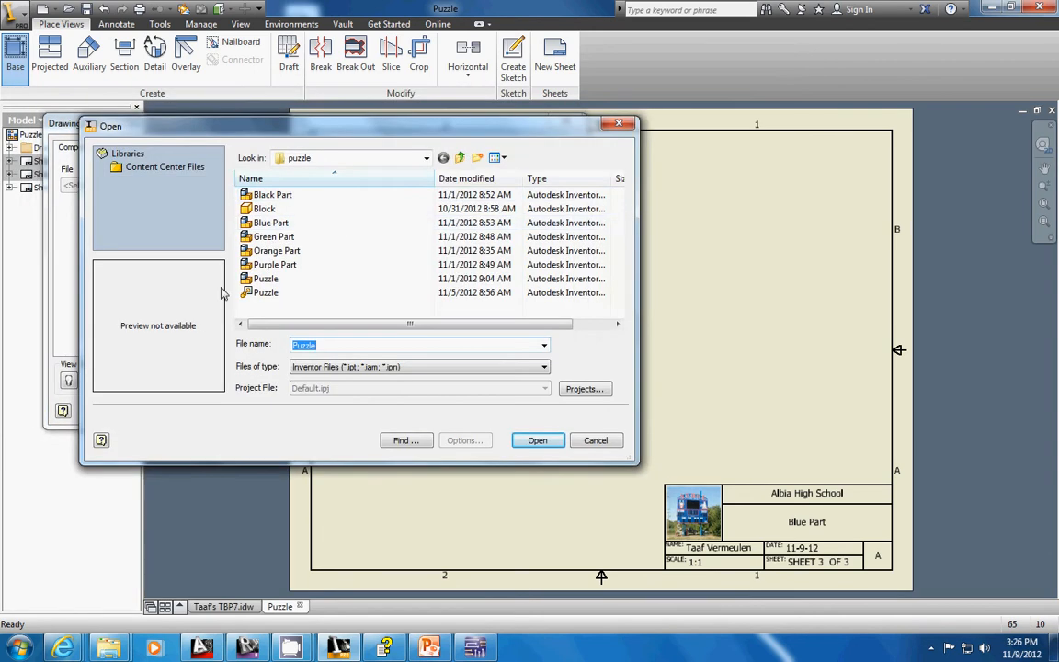
pyautogui.doubleClick(269, 222)
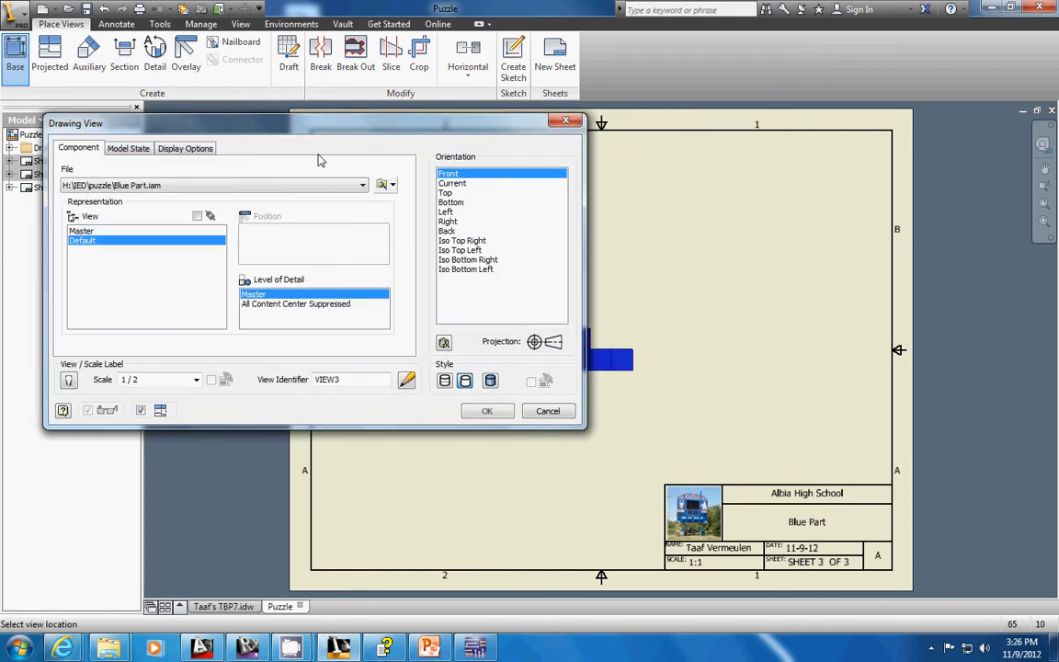
pyautogui.moveTo(315, 117)
pyautogui.mouseDown()
pyautogui.moveTo(130, 101)
pyautogui.moveTo(239, 110)
pyautogui.mouseUp()
pyautogui.click(113, 367)
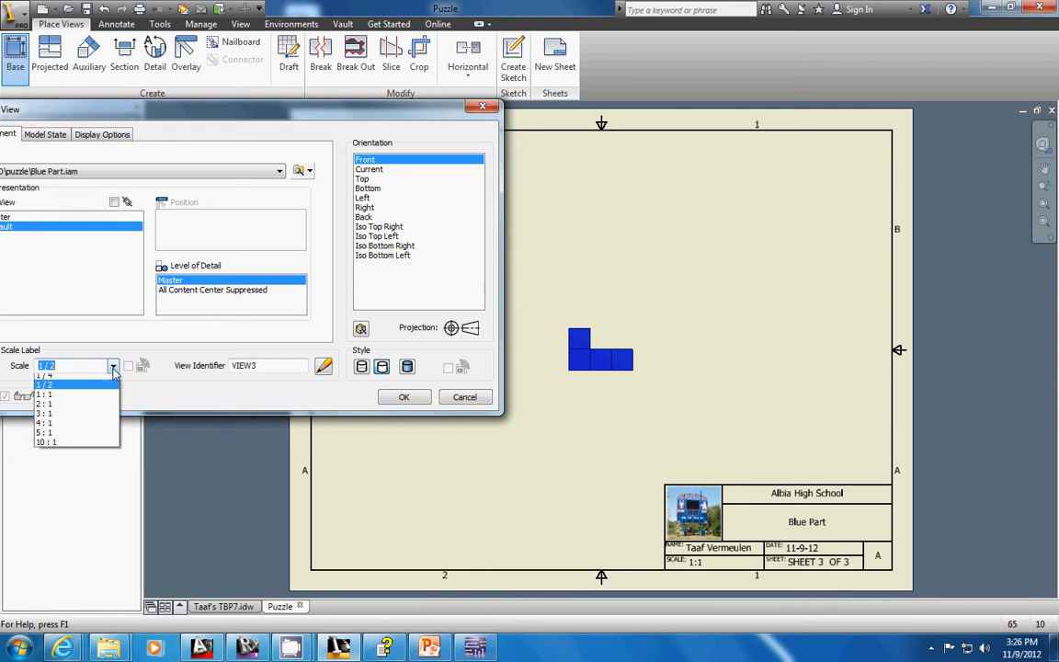
pyautogui.click(55, 395)
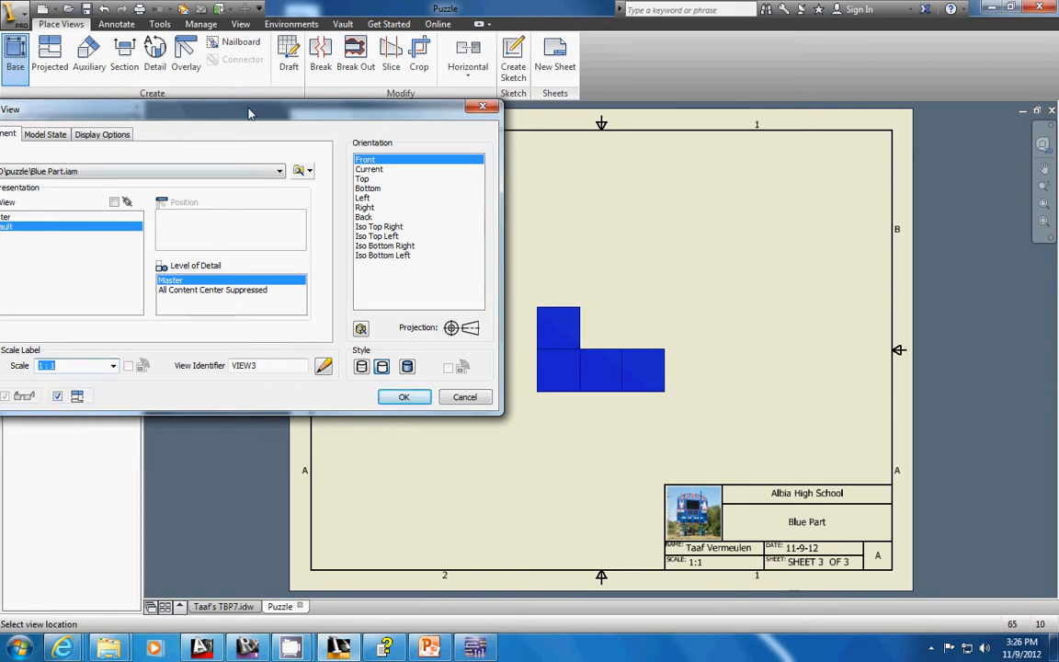
pyautogui.moveTo(248, 113); pyautogui.dragTo(83, 113)
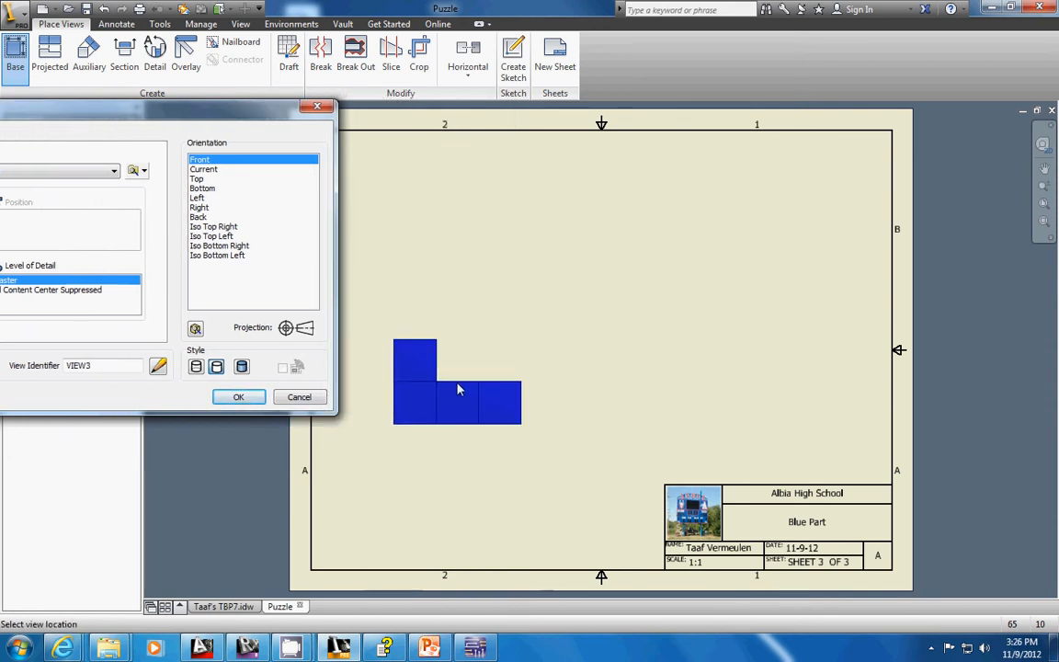
# Step: Compare the Current, Top, Bottom and Left orientations, and place the base view as Front in the sheet's lower-left area
pyautogui.click(203, 170)
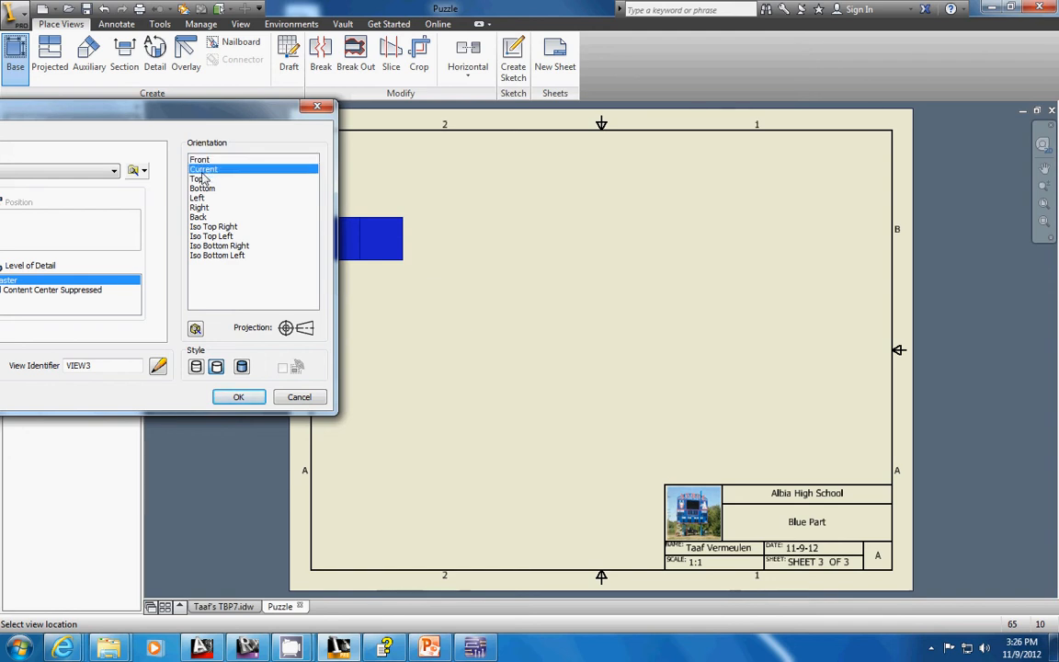
pyautogui.click(202, 179)
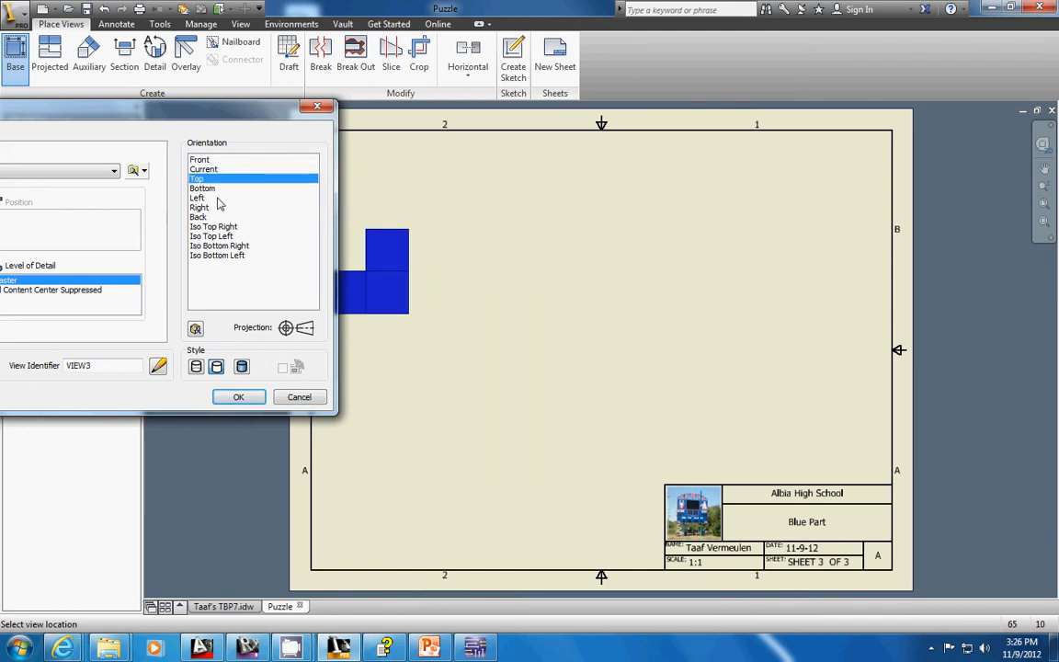
pyautogui.click(202, 189)
pyautogui.click(198, 198)
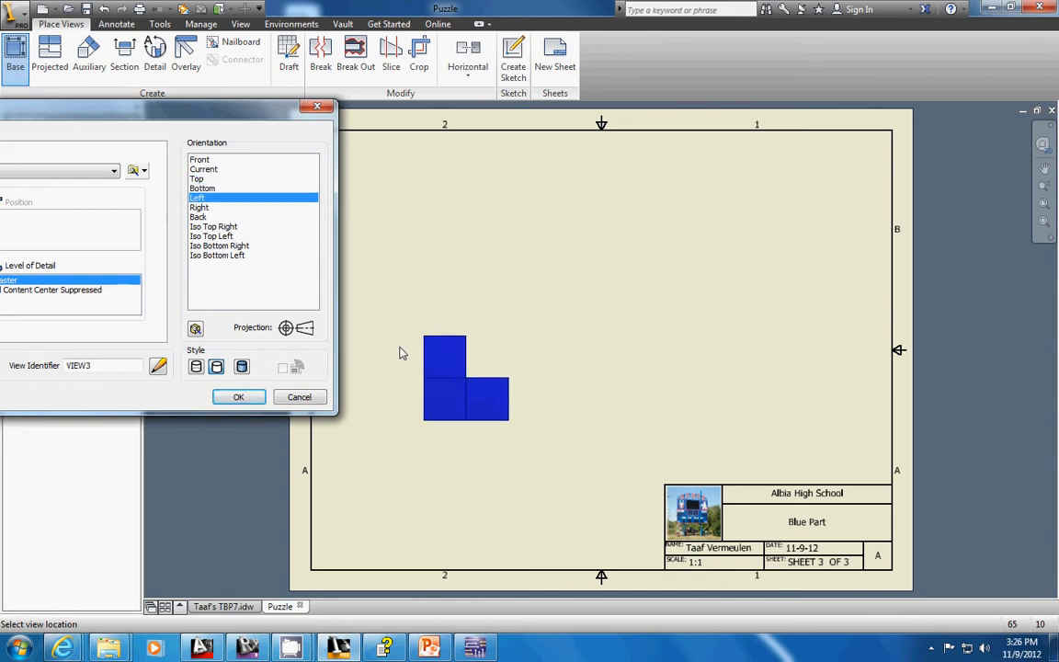
pyautogui.click(200, 160)
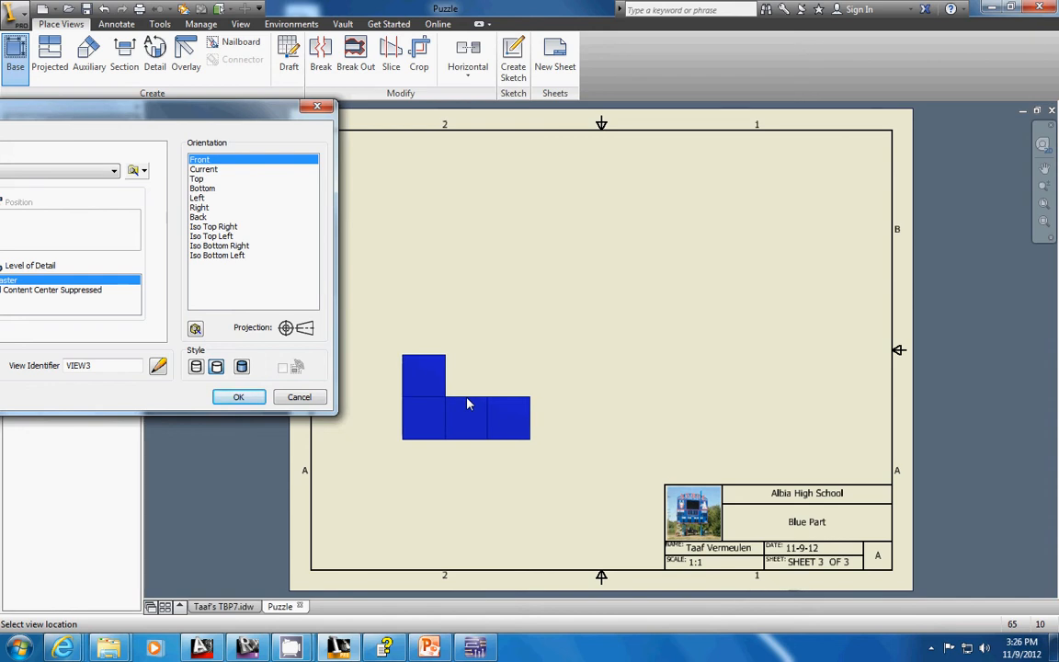
pyautogui.click(467, 404)
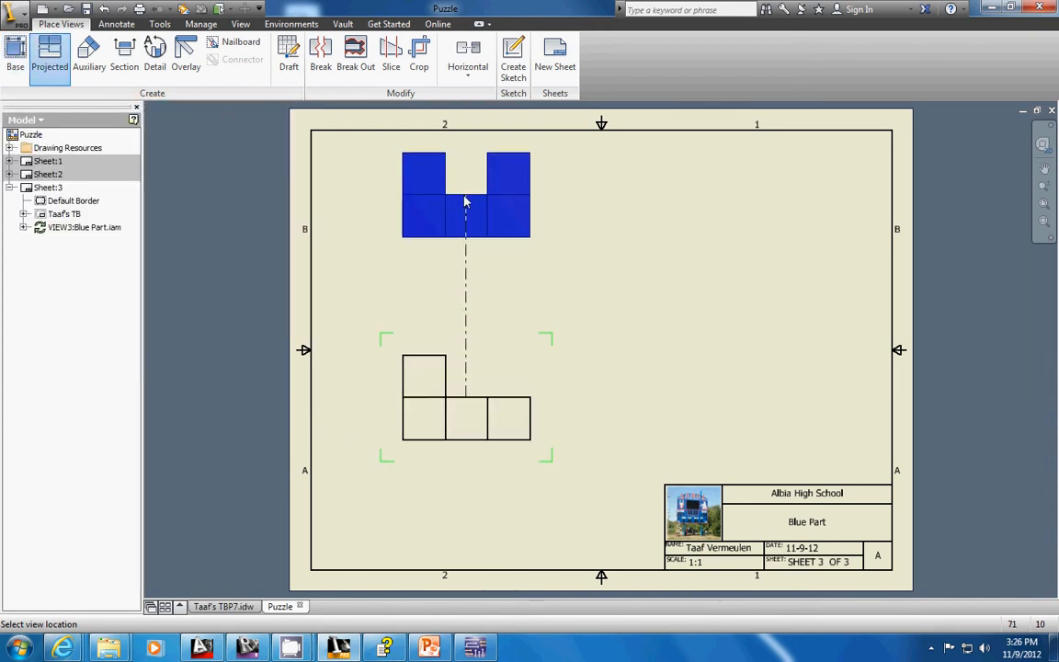
# Step: Project a top view, a right side view and an upper-right isometric view from the blue part's front view
pyautogui.click(466, 208)
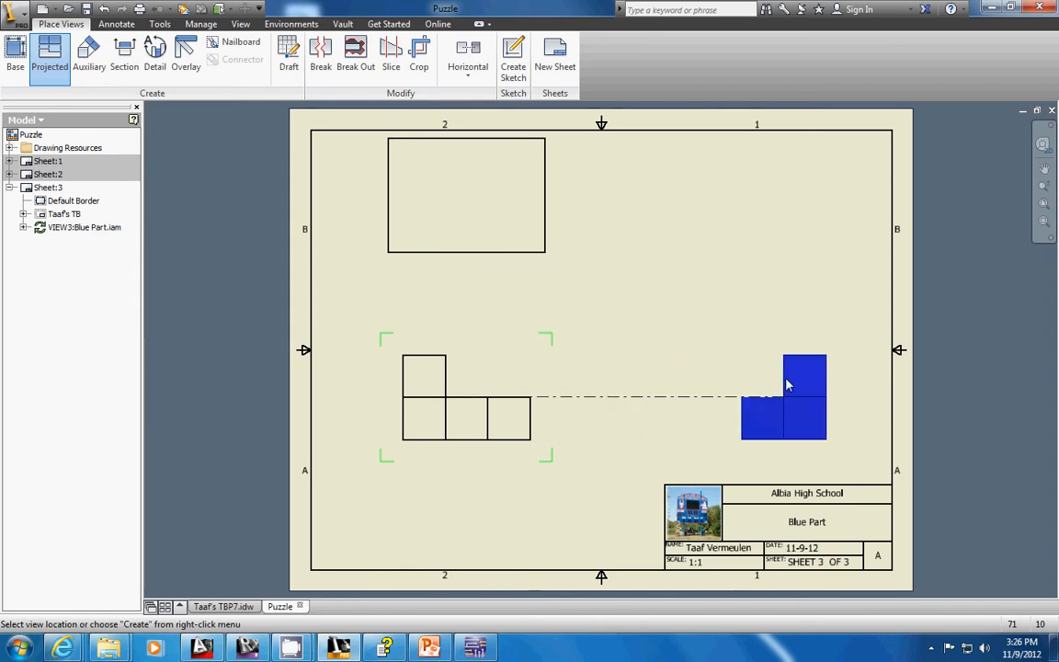
pyautogui.click(786, 385)
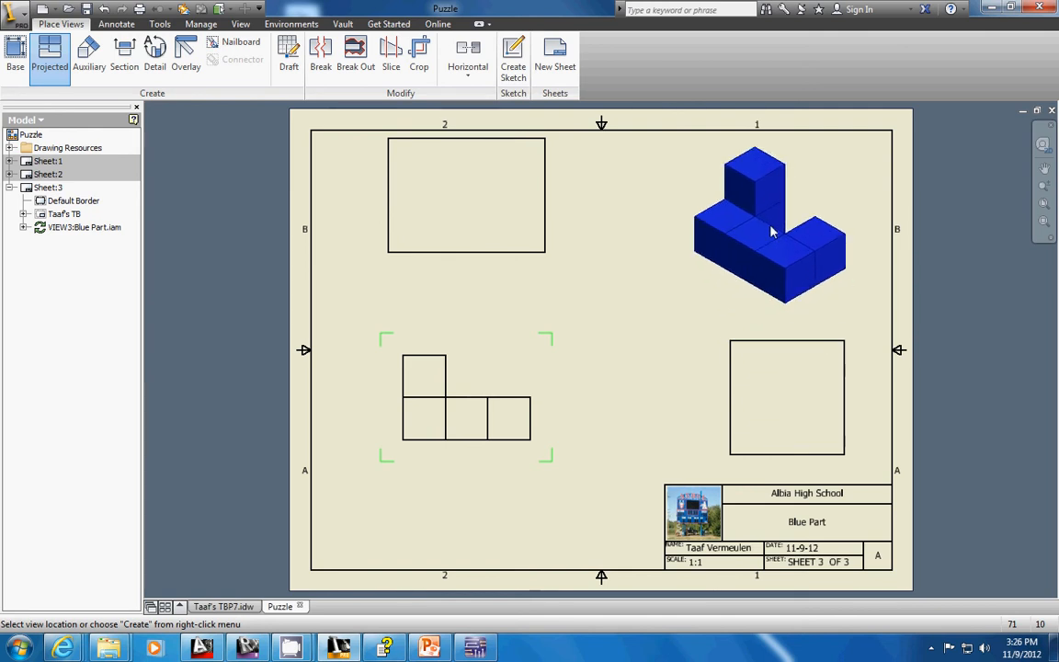
pyautogui.click(772, 231)
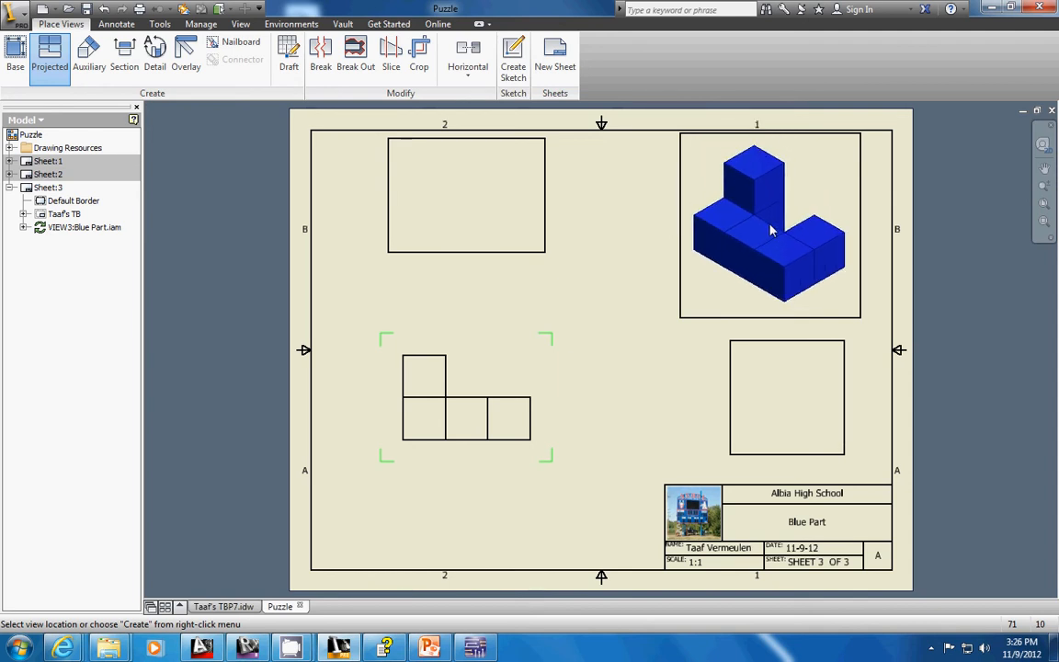
pyautogui.rightClick(773, 231)
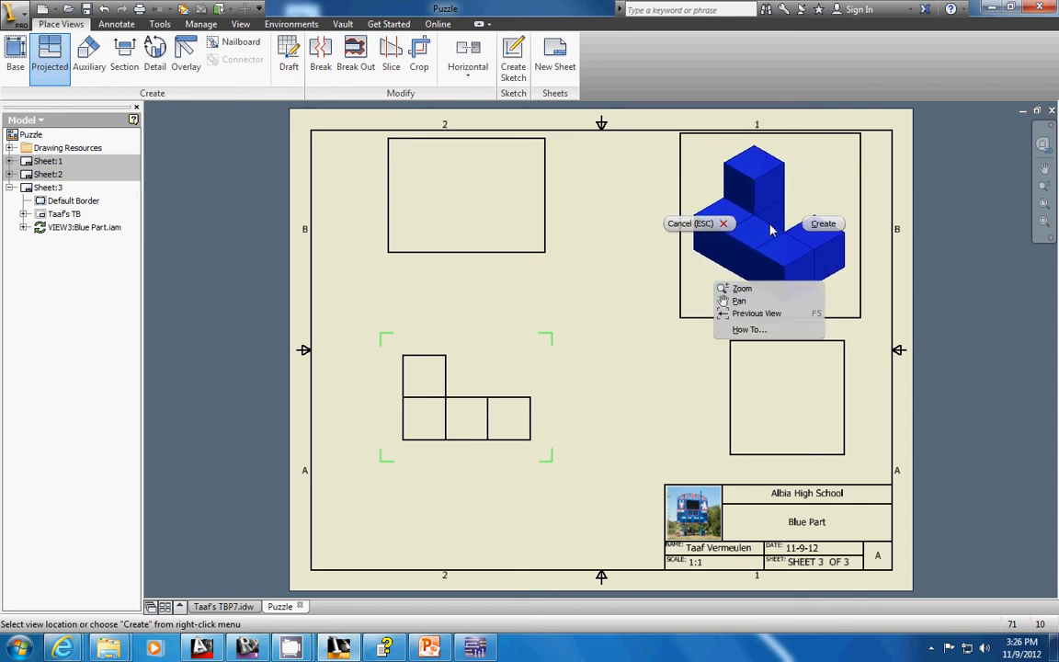
pyautogui.click(823, 225)
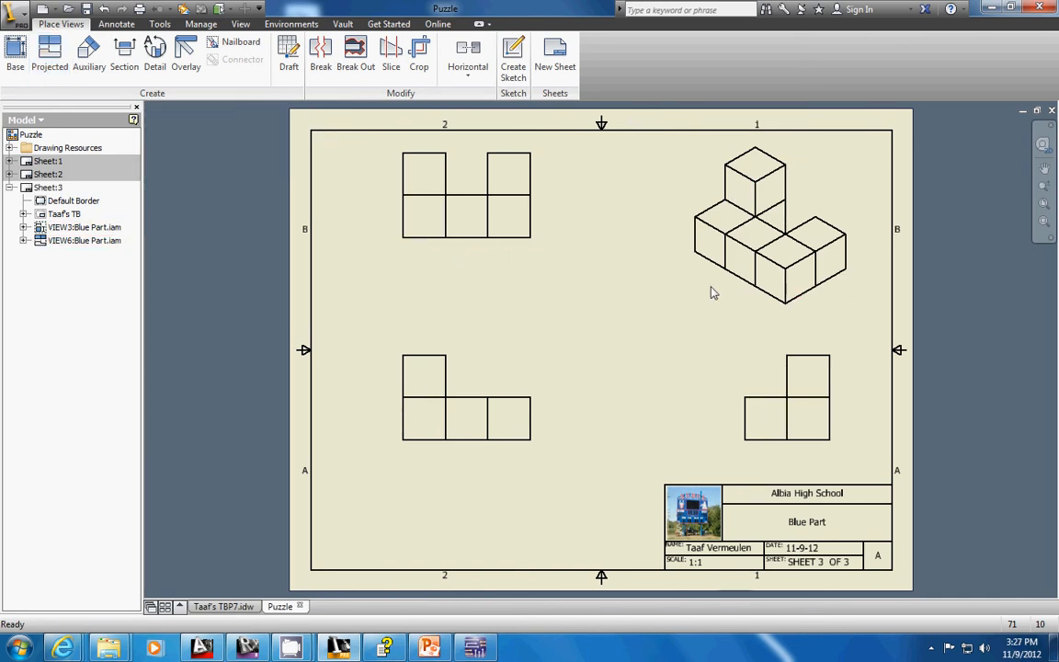
# Step: Edit the blue part's isometric view to use the Shaded style
pyautogui.doubleClick(854, 313)
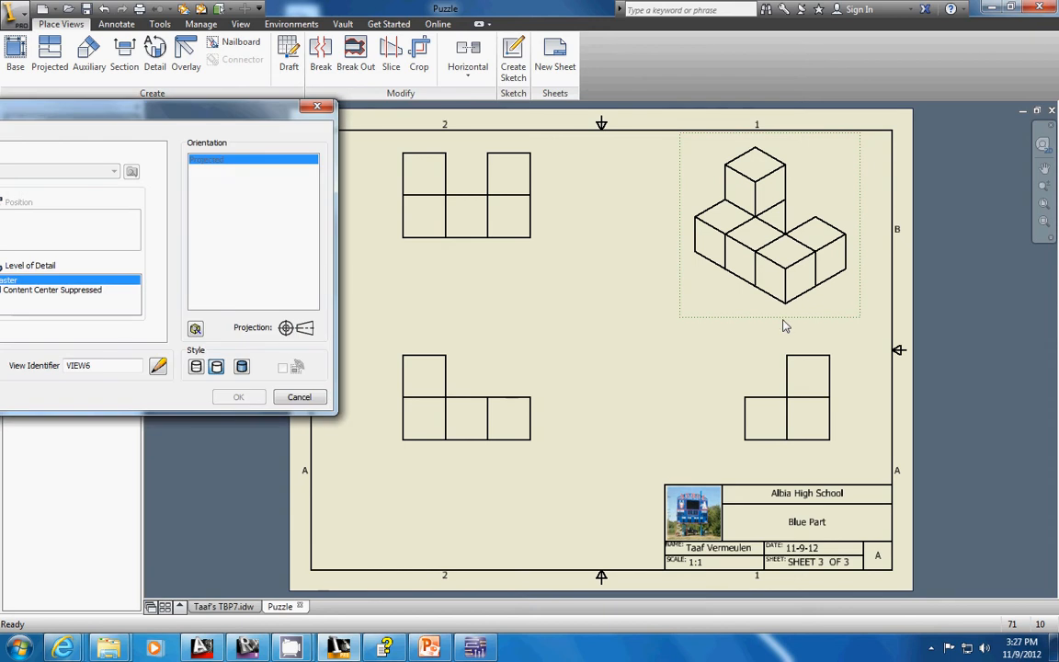
pyautogui.click(242, 366)
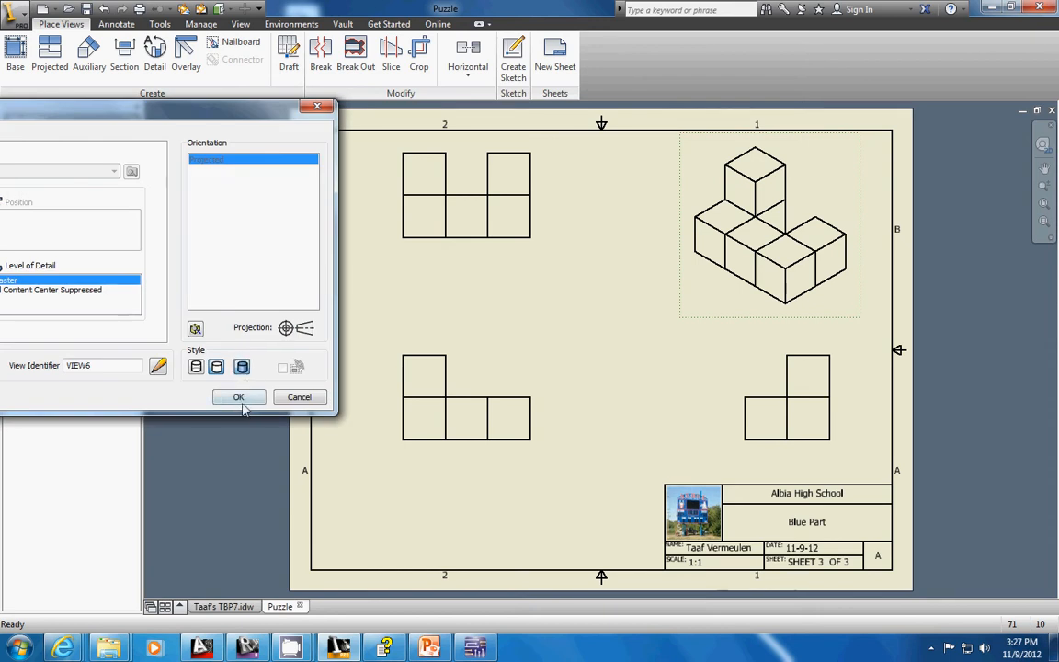
pyautogui.click(240, 397)
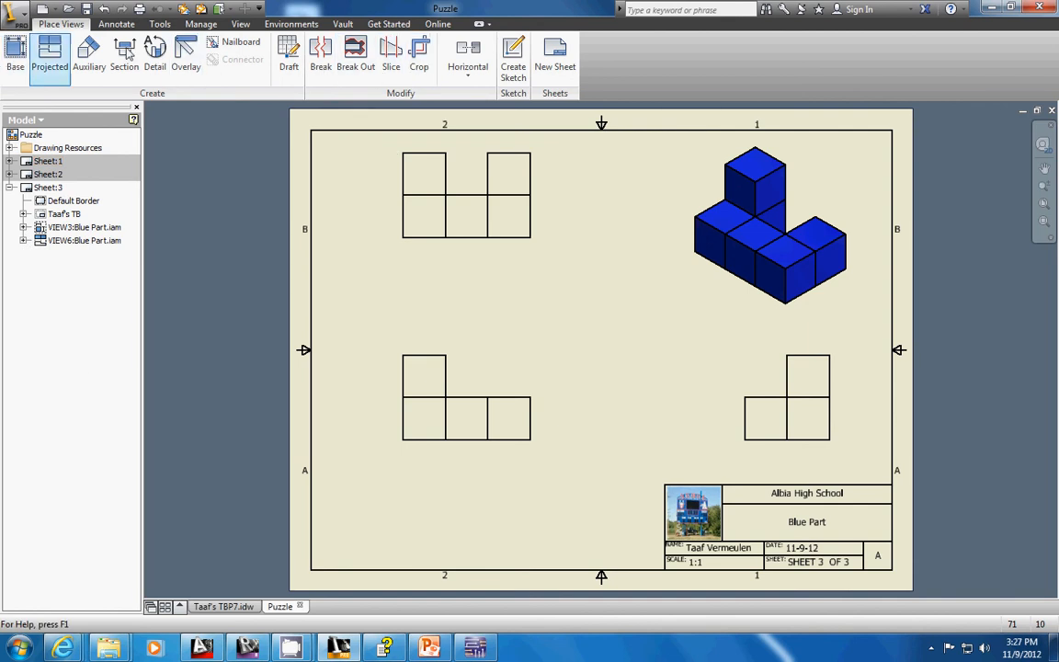
# Step: Add a new sheet with the drafter's name, scale 1:1, date 11-9-12 and drawing title Green Part in the title block
pyautogui.click(555, 57)
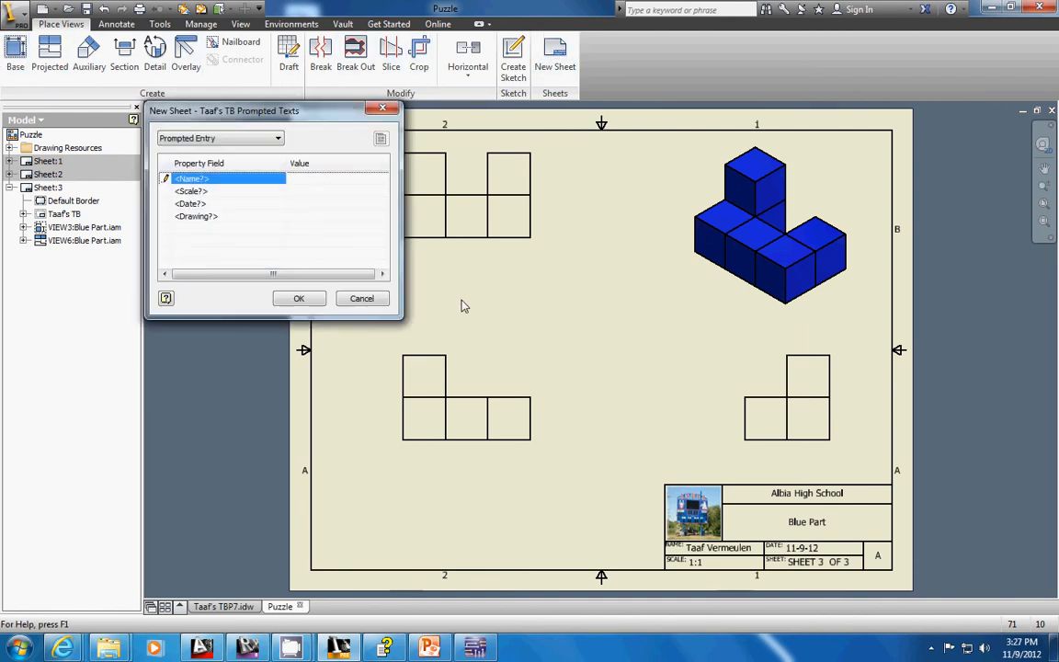
pyautogui.write('Taaf Vermeulen')
pyautogui.click(295, 191)
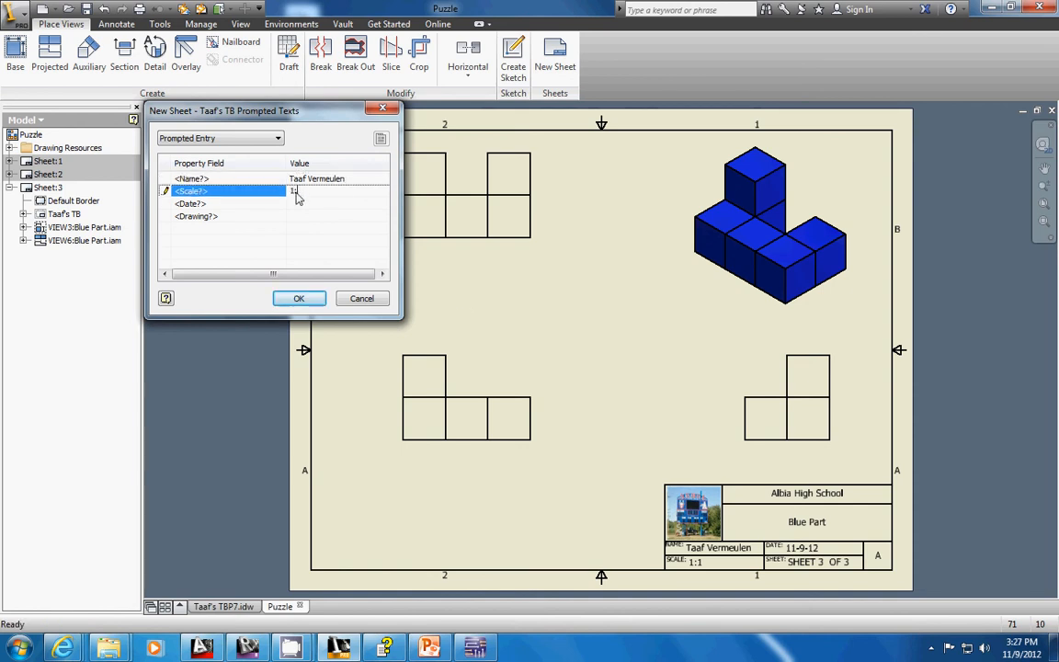
pyautogui.click(323, 204)
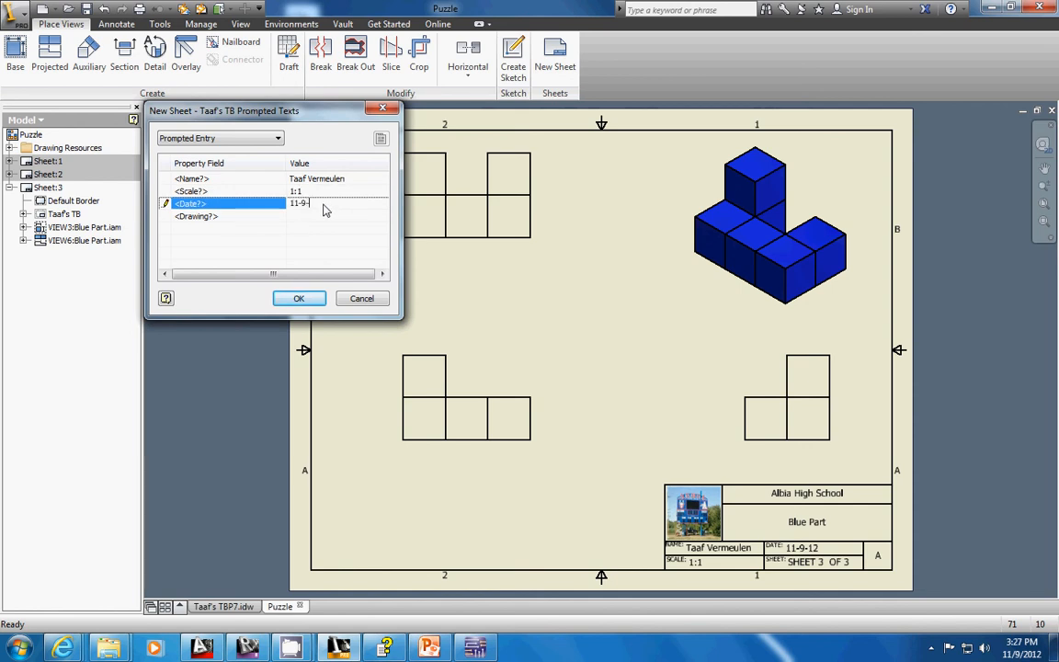
pyautogui.click(310, 217)
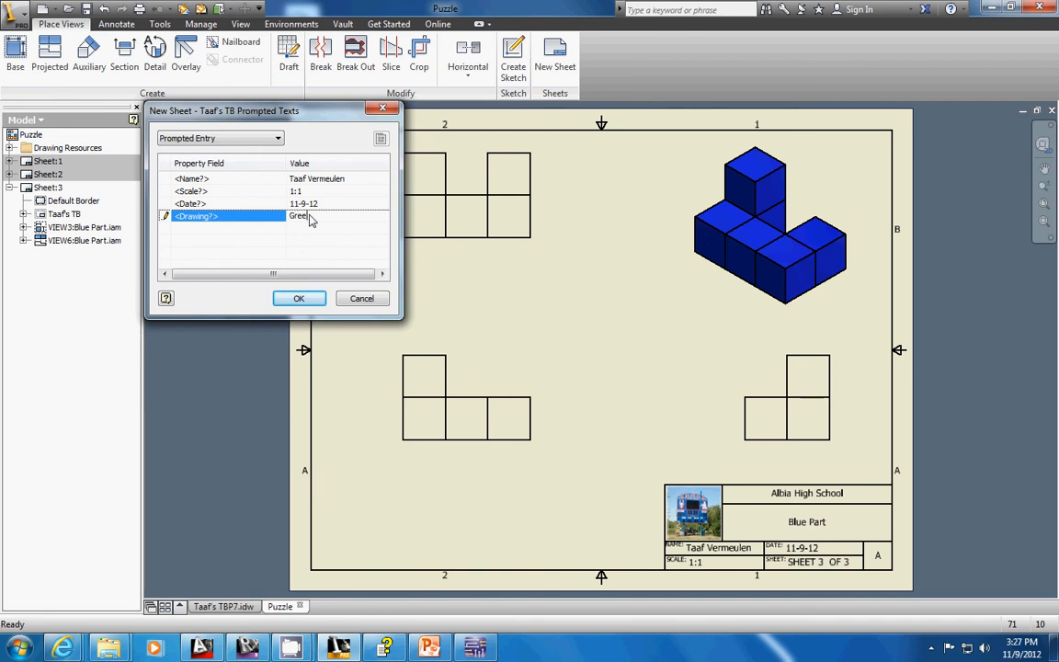
pyautogui.click(300, 297)
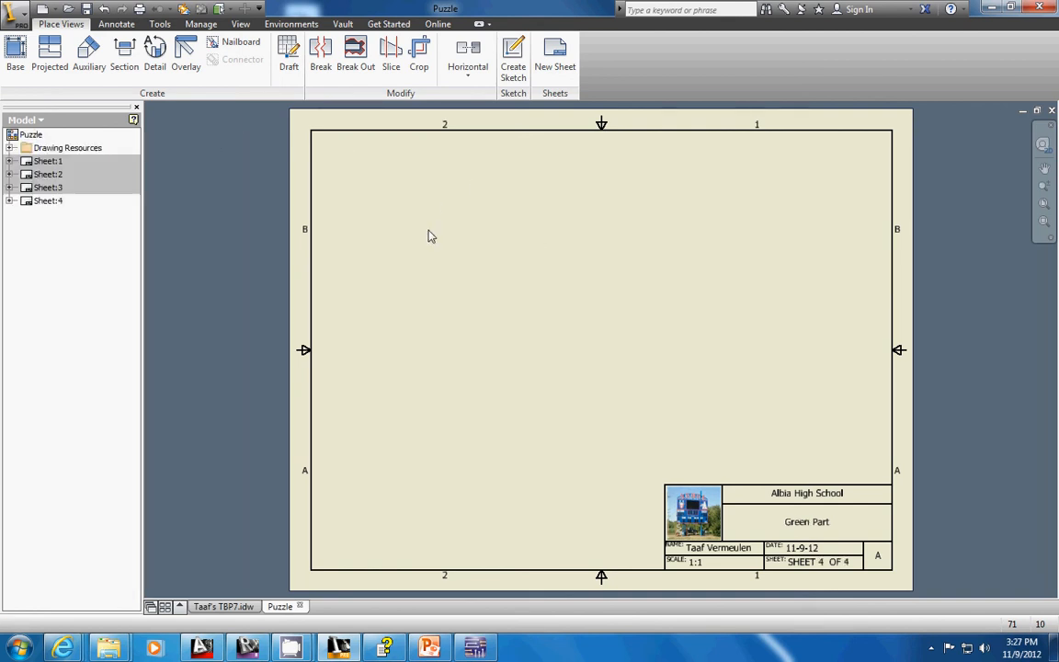
# Step: Place a base view of the Green Part assembly in the new sheet's lower-left area, using the Left orientation after comparing Current, Top and Bottom
pyautogui.click(15, 53)
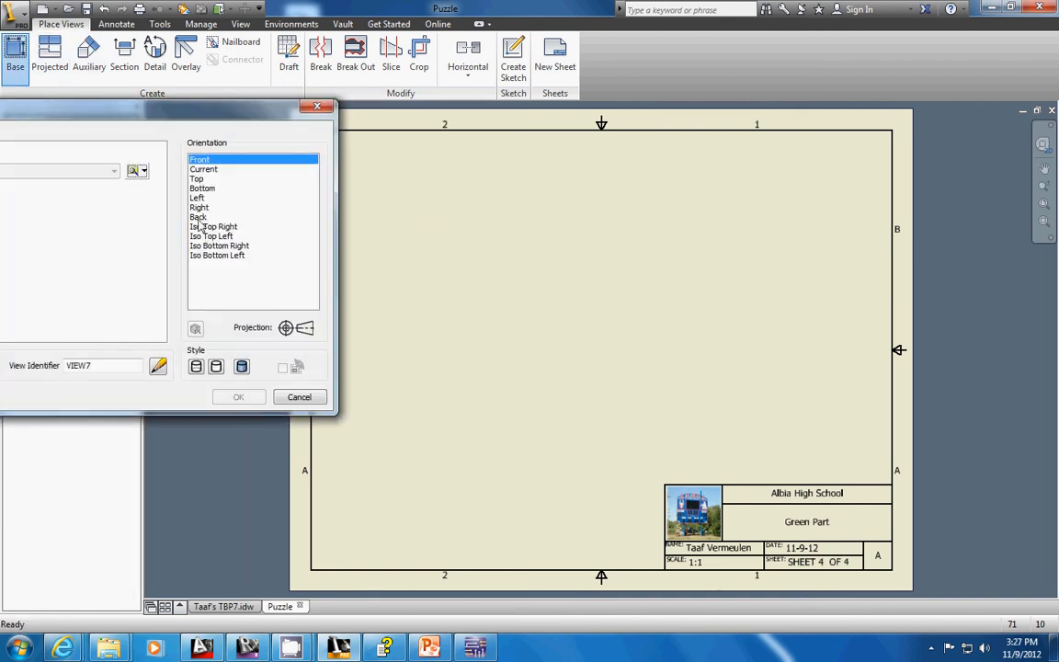
pyautogui.click(136, 170)
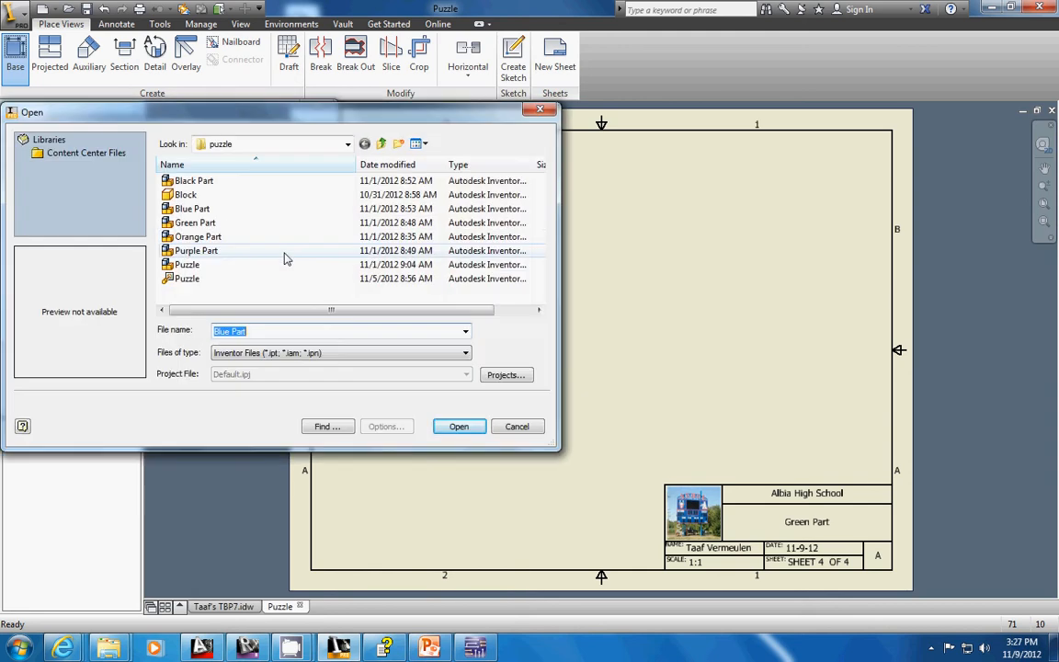
pyautogui.doubleClick(195, 224)
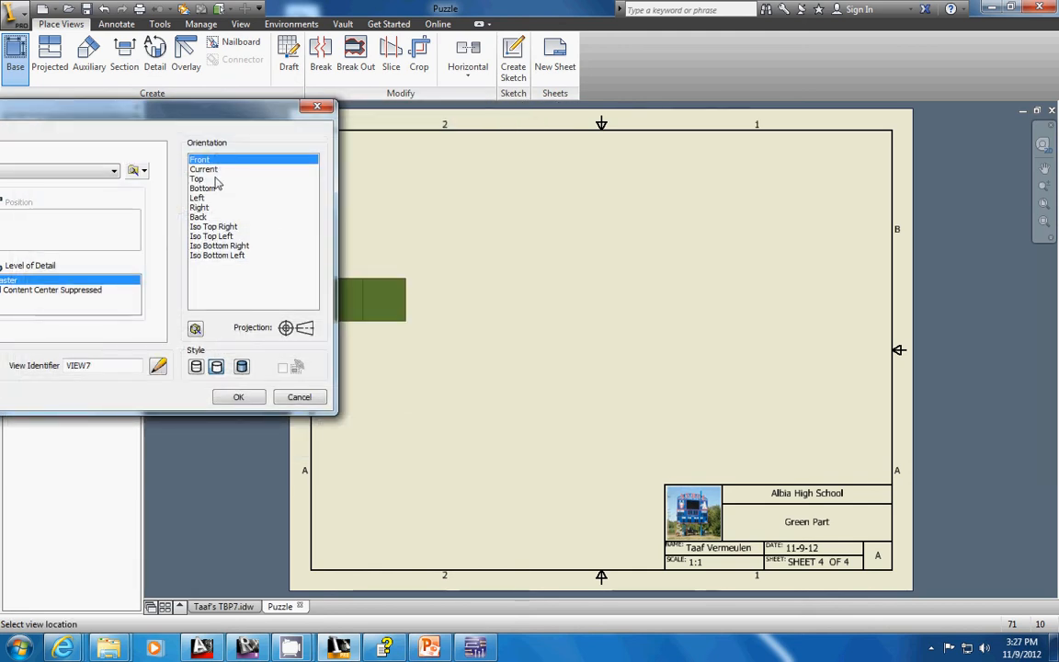
pyautogui.click(206, 169)
pyautogui.click(204, 179)
pyautogui.click(206, 189)
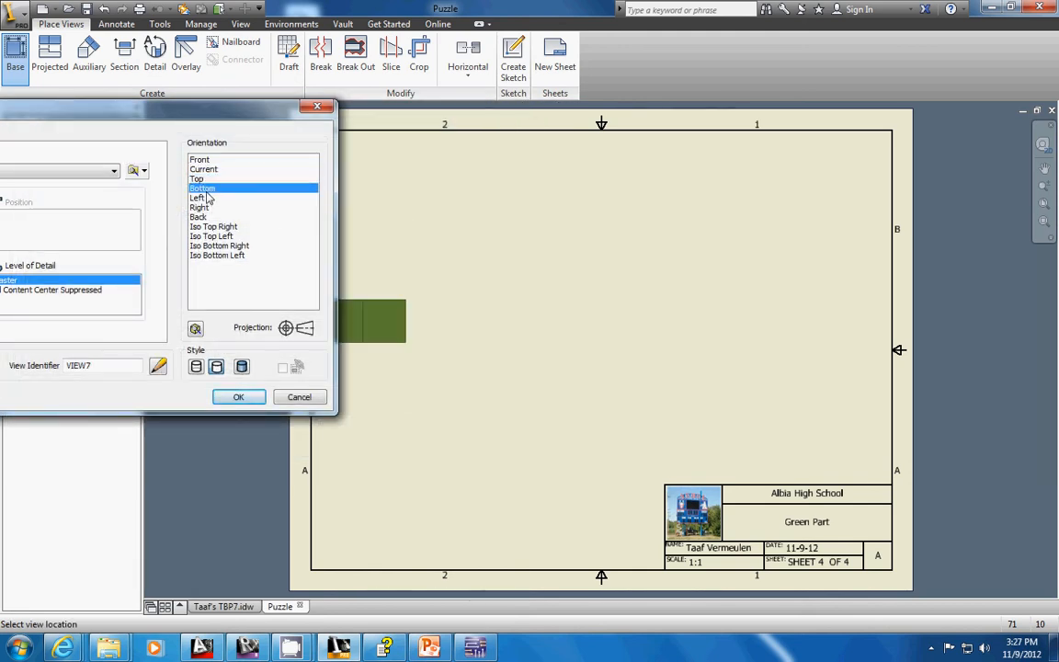
pyautogui.click(206, 198)
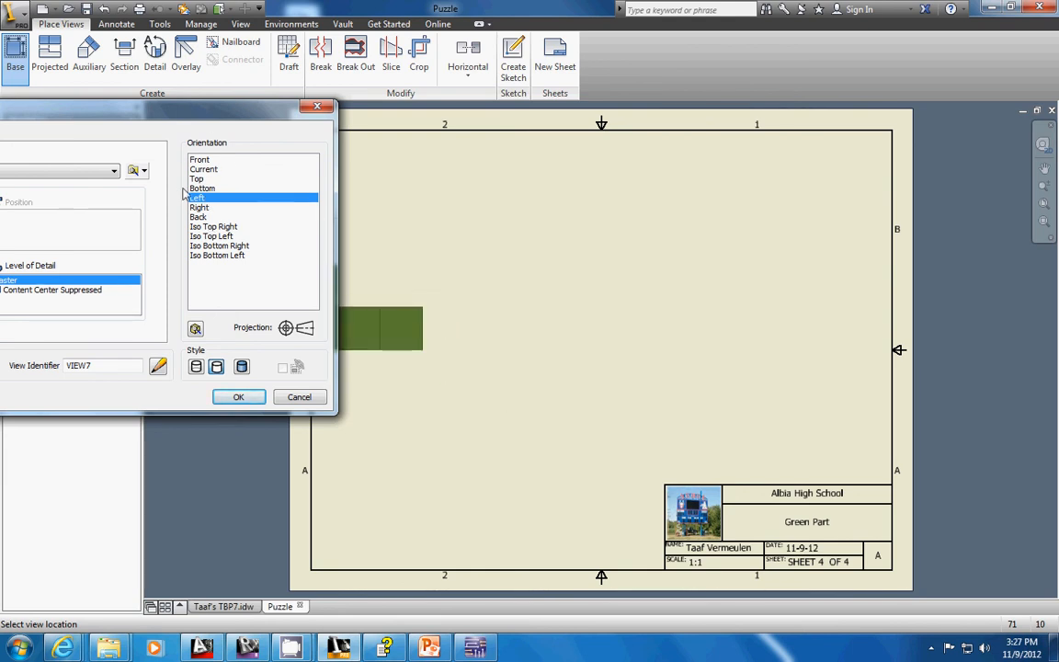
pyautogui.click(456, 406)
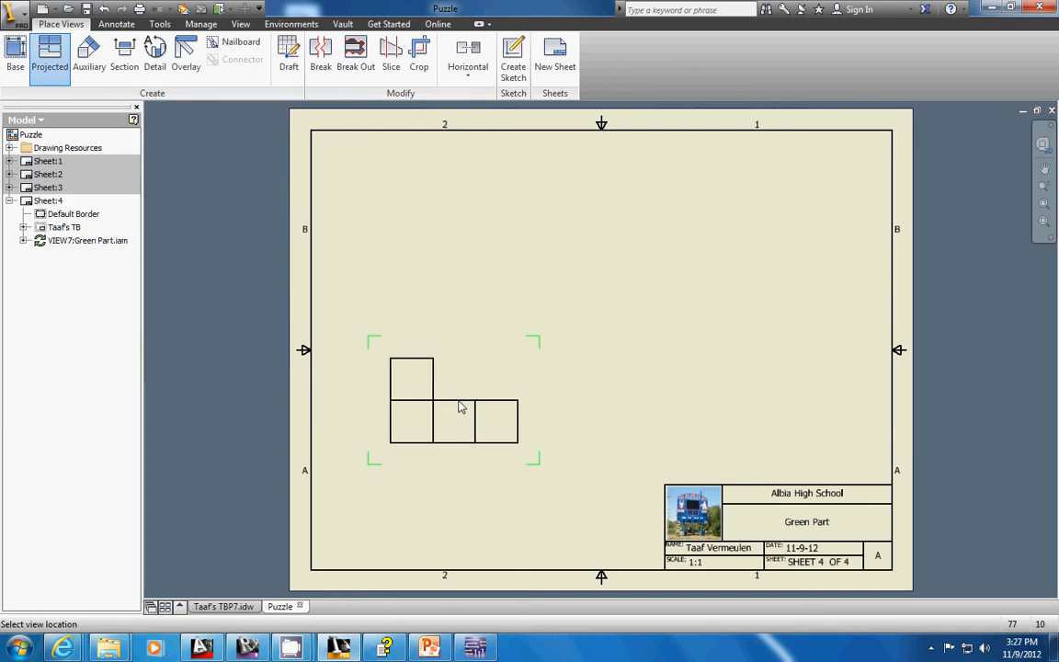
# Step: Project a right side view, a top view and an upper-right isometric view from the green part's base view
pyautogui.click(745, 426)
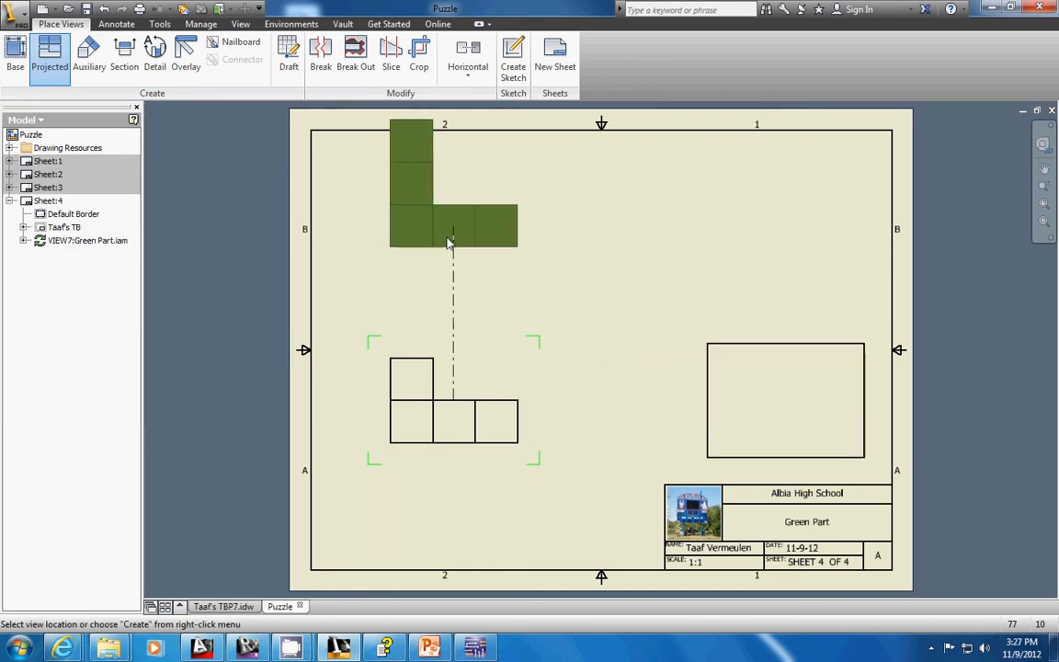
pyautogui.click(444, 264)
pyautogui.click(745, 241)
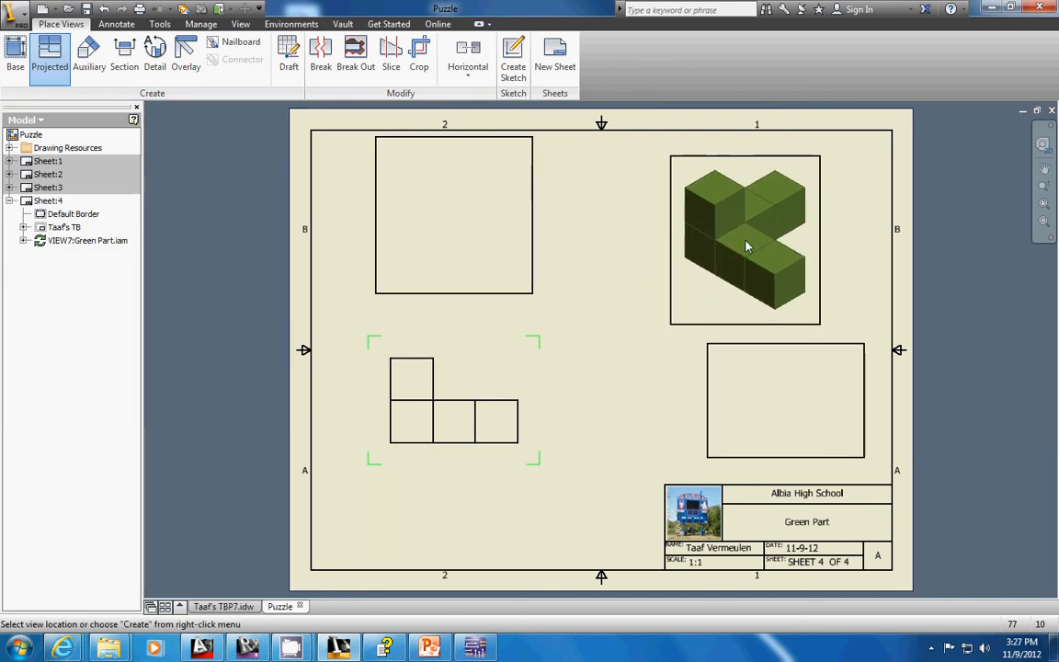
pyautogui.rightClick(720, 239)
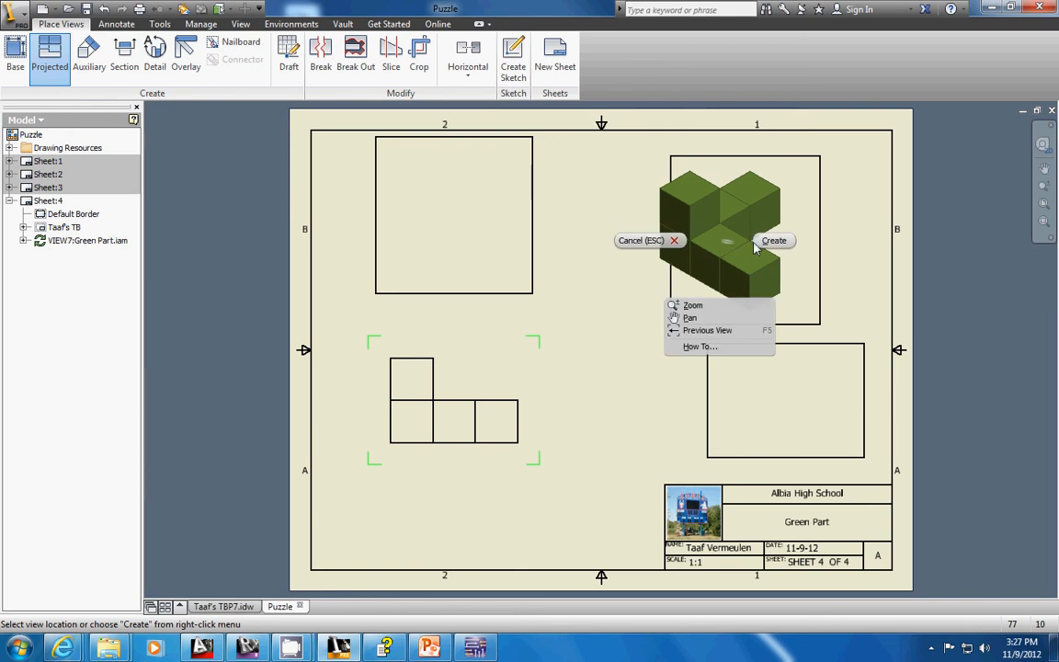
pyautogui.click(775, 241)
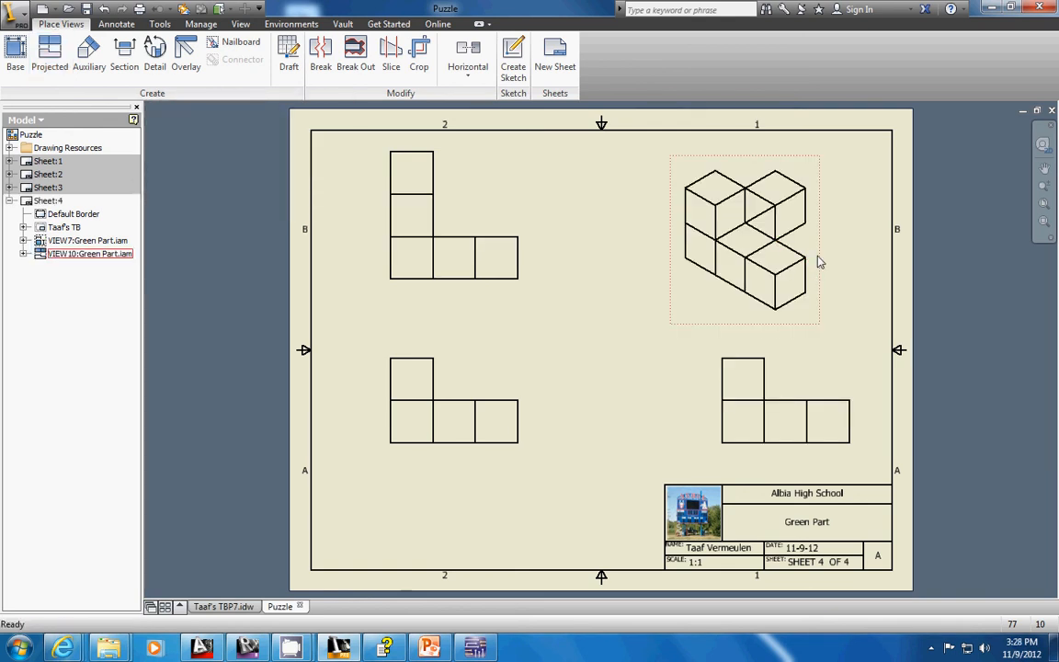
# Step: Edit the green part's isometric view to use the Shaded style
pyautogui.doubleClick(740, 237)
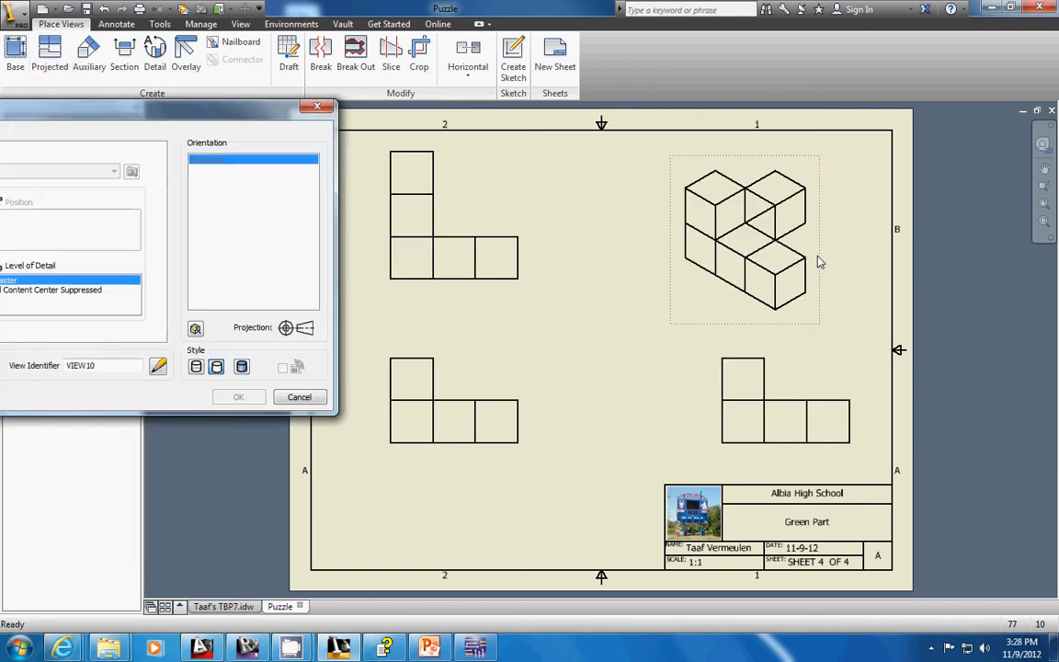
pyautogui.click(241, 367)
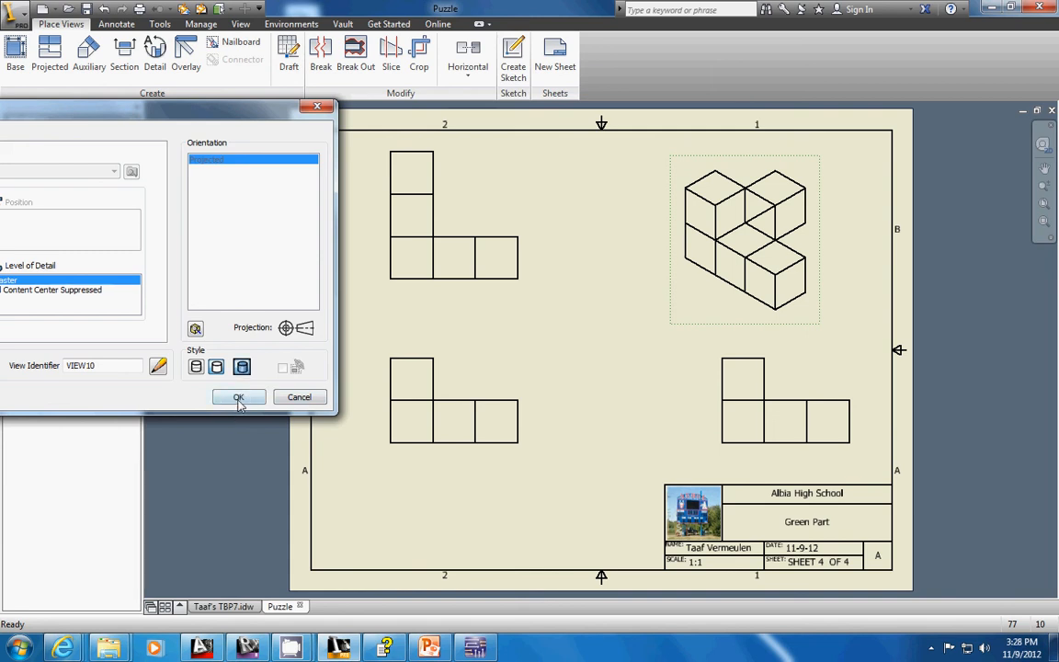
pyautogui.click(238, 397)
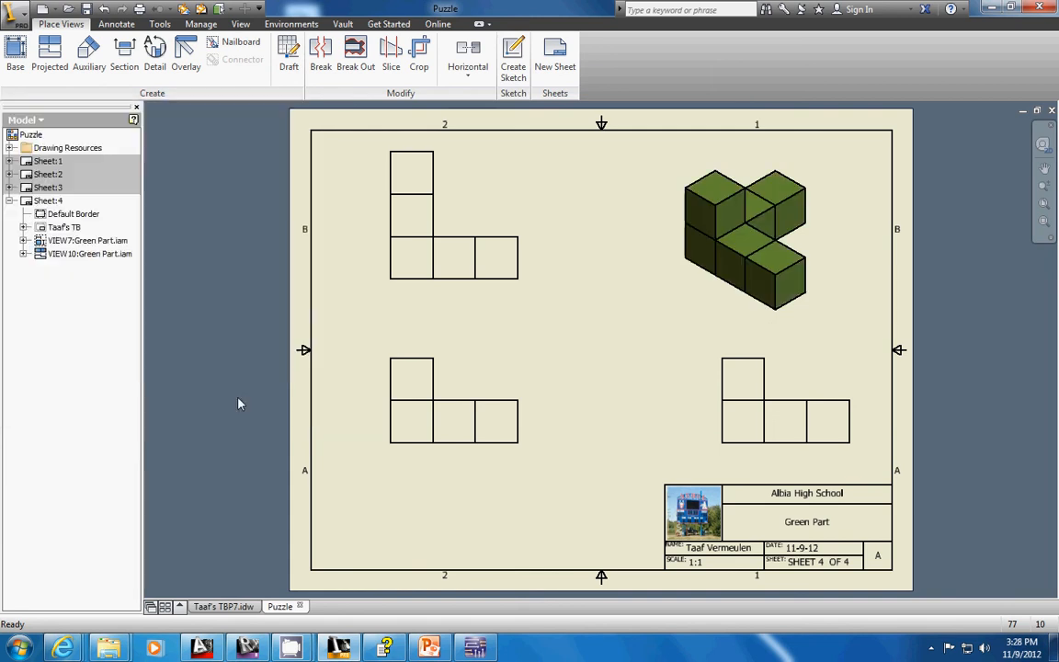
# Step: Save the drawing as Puzzle Drawings in the puzzle folder inside IED, as an Inventor drawing file (*.idw)
pyautogui.click(86, 8)
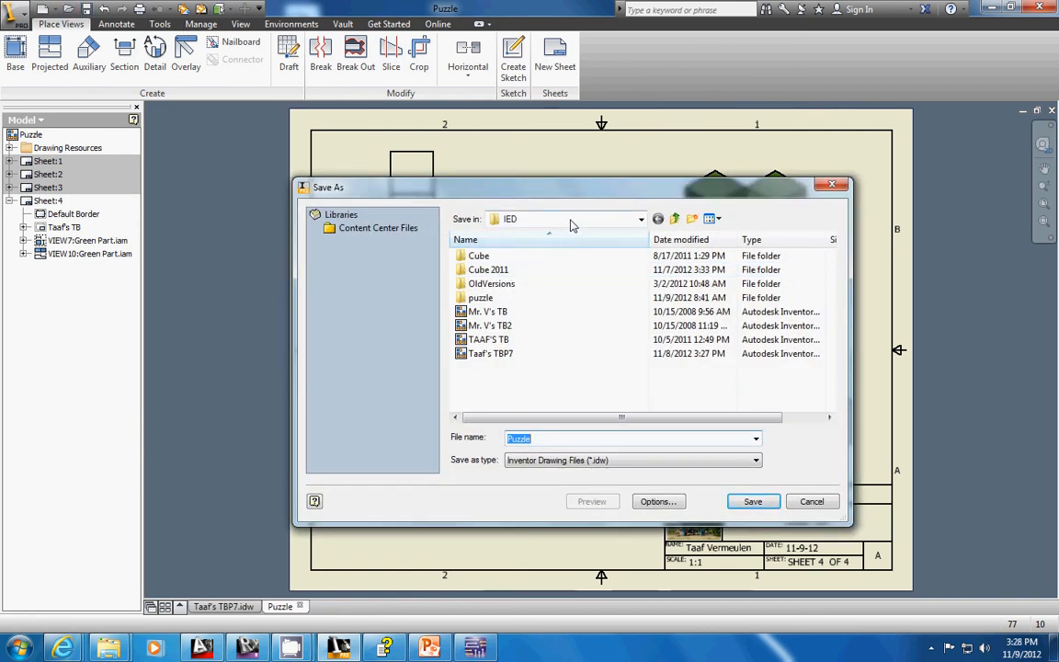
pyautogui.click(641, 218)
pyautogui.click(533, 354)
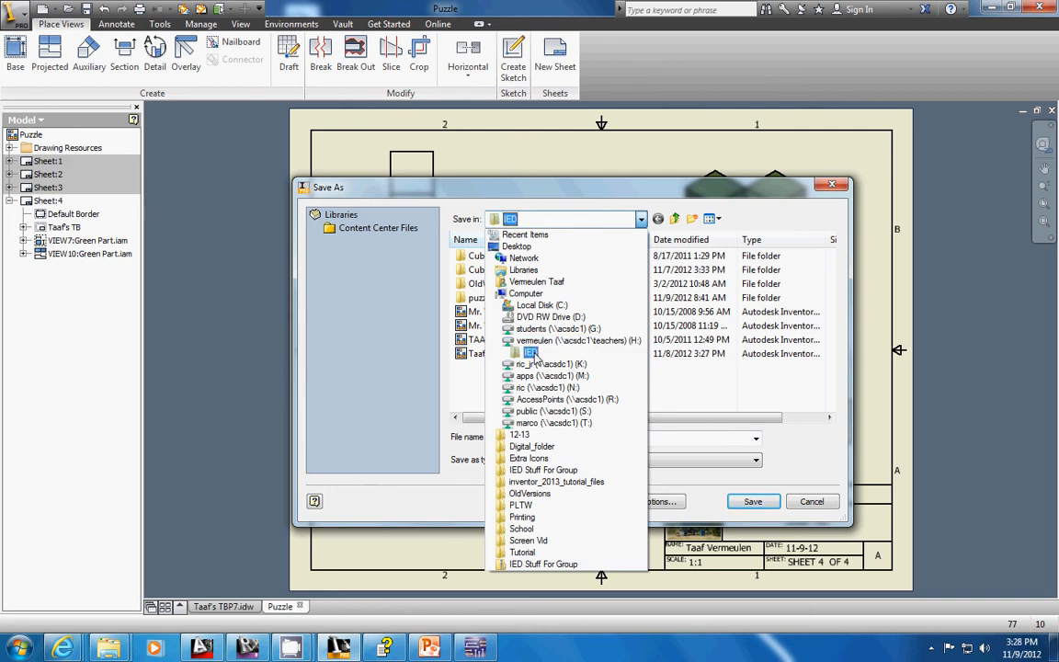
pyautogui.doubleClick(490, 299)
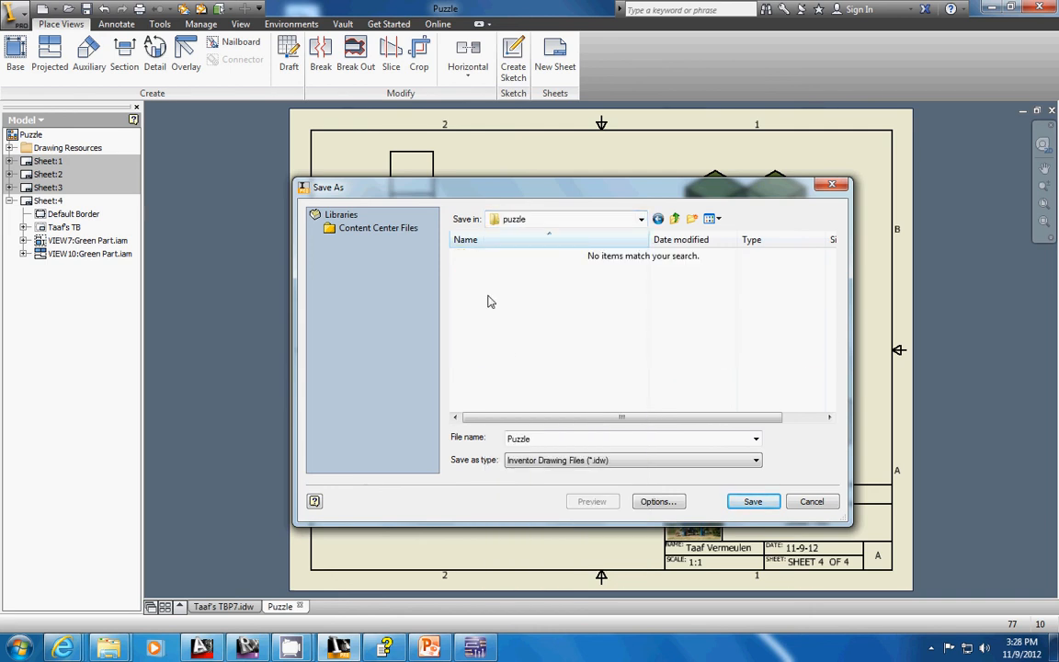
pyautogui.doubleClick(527, 439)
pyautogui.click(544, 442)
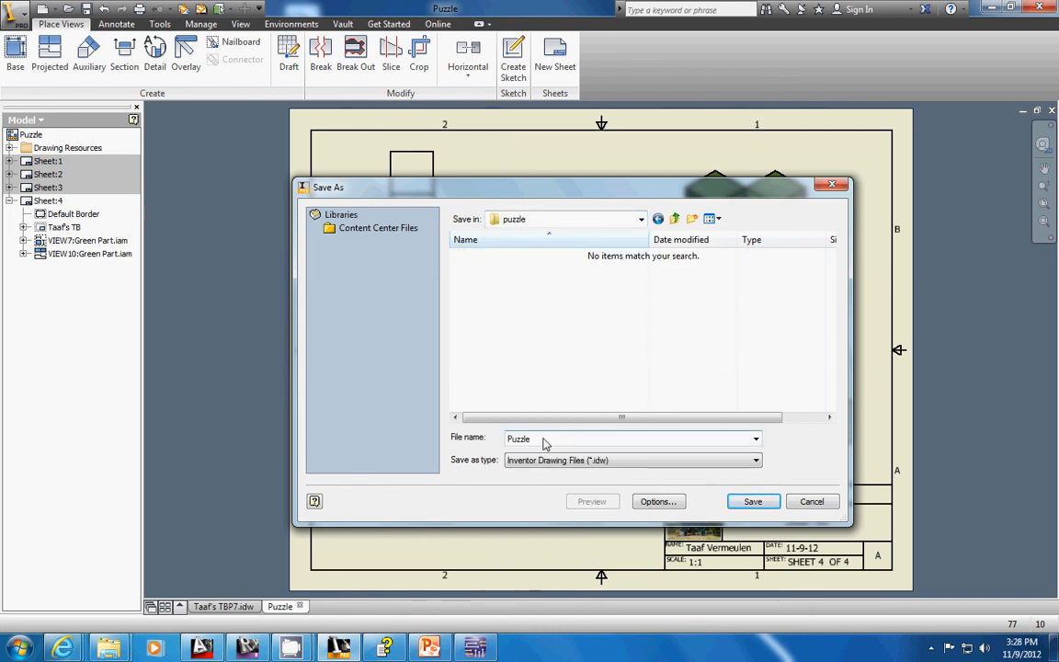
pyautogui.write('Drawings')
pyautogui.click(751, 501)
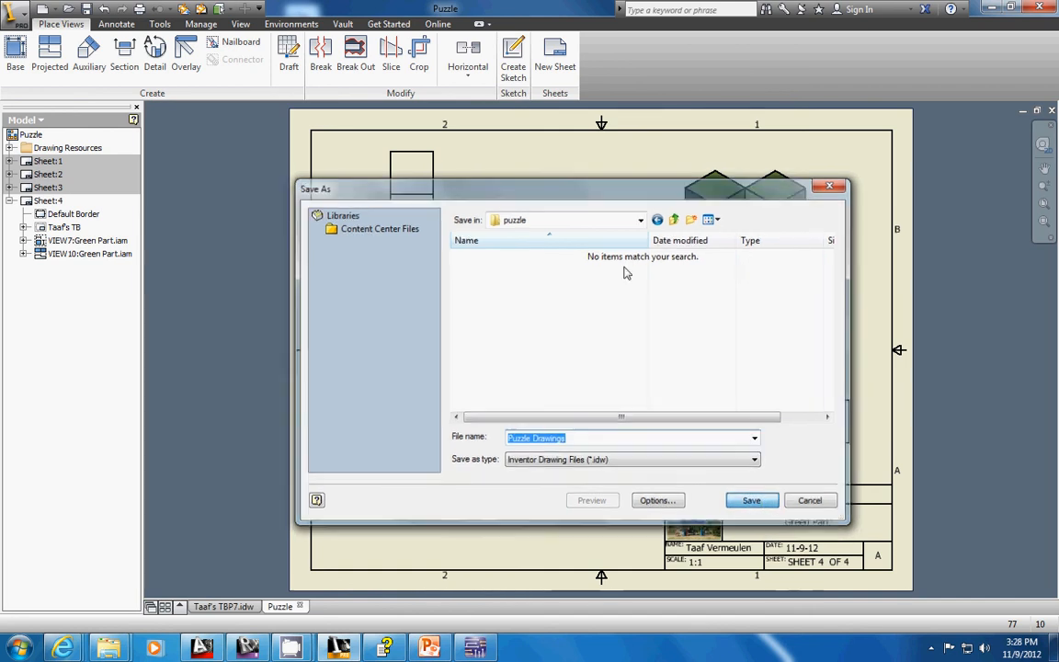